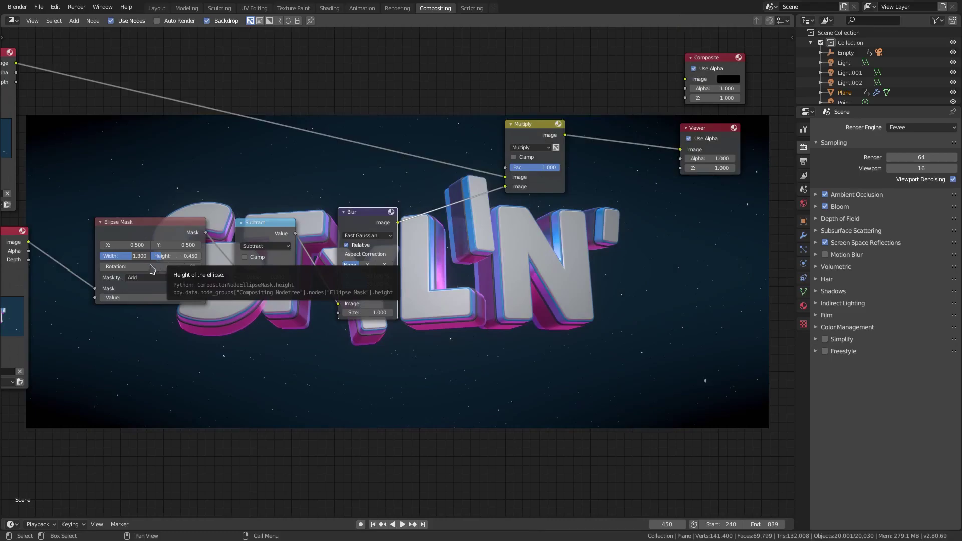
Set the Ellipse Mask width to 1.5 and its height to 0.5, after trying a width of 1.35.
left_click(138, 256)
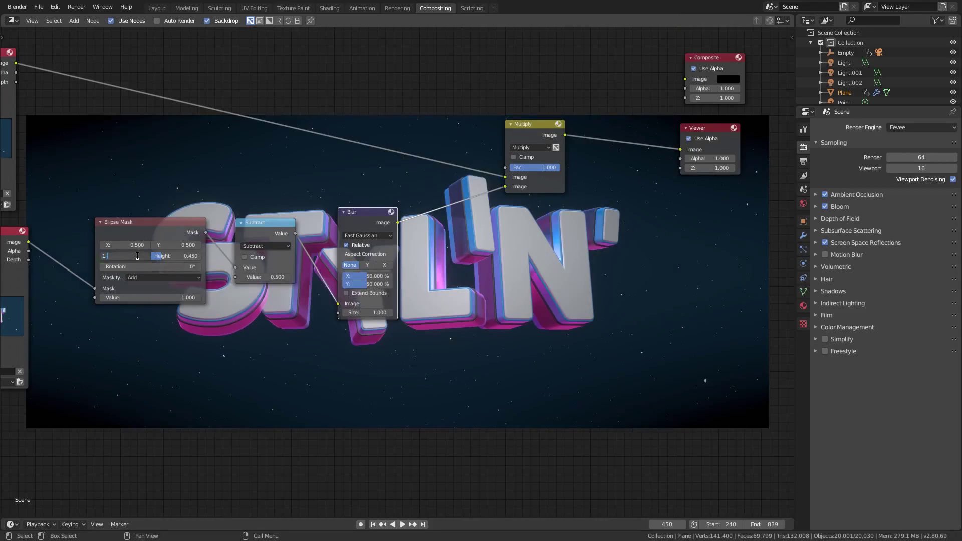
type("1.35")
key("Return")
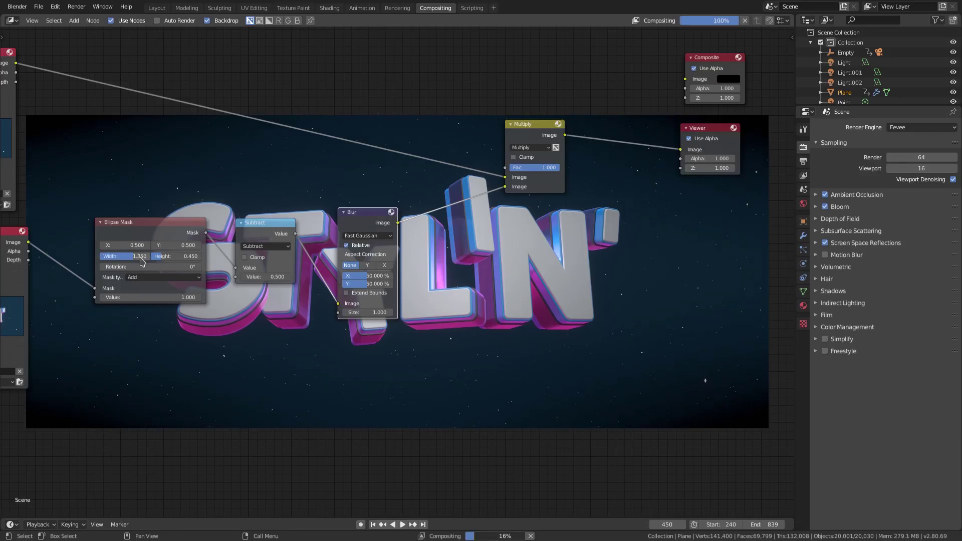
left_click(140, 257)
type("1.5")
left_click(193, 258)
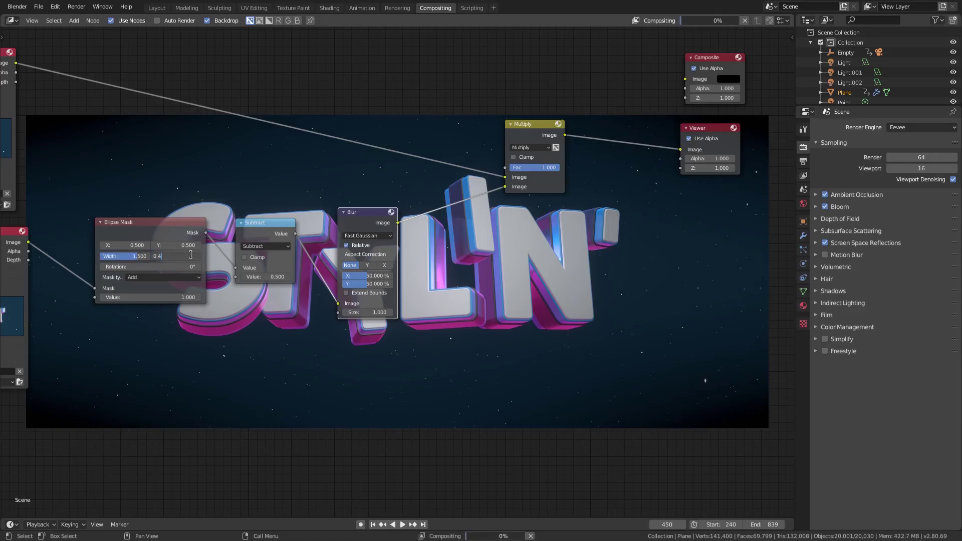
key("Return")
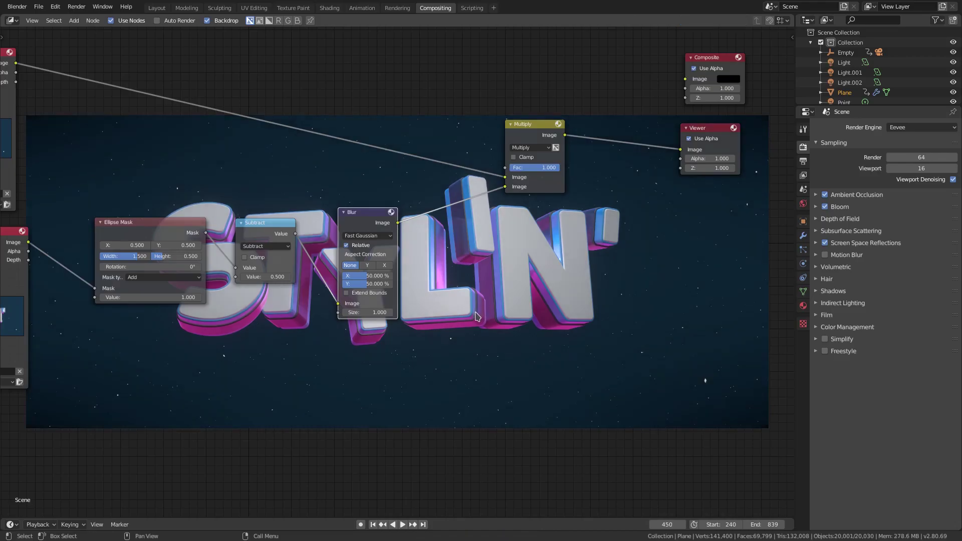
Move the render image link from the Multiply node to the Viewer for comparison without the vignette, and undo the rewiring.
middle_click_drag(477, 313, 473, 272)
left_click_drag(504, 140, 681, 114)
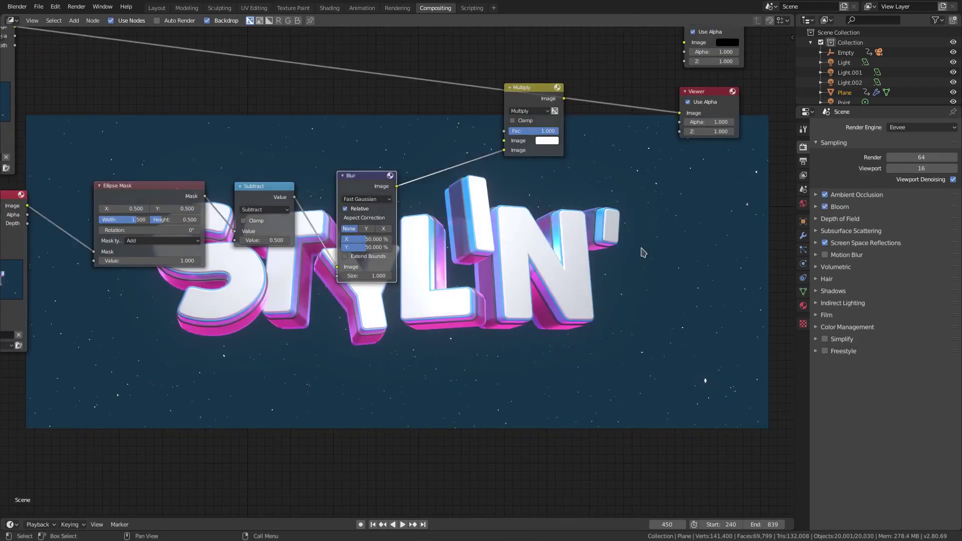
key("ctrl+z")
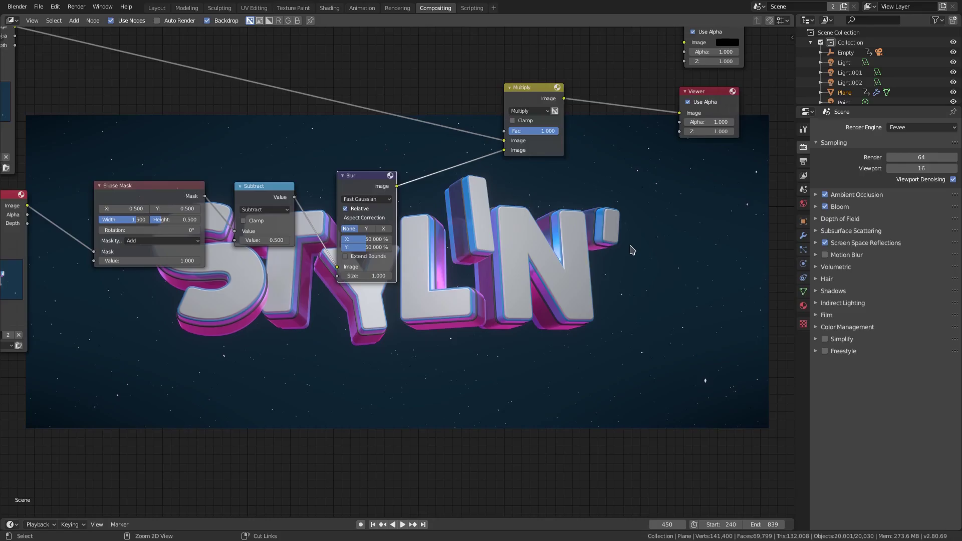
Spread out the vignette nodes, including Multiply, and shift the Viewer away from them to make room for another node.
middle_click_drag(344, 267, 395, 296)
scroll(434, 279, "down", 2)
left_click_drag(191, 228, 158, 234)
left_click_drag(321, 229, 280, 233)
left_click_drag(408, 220, 344, 237)
middle_click_drag(560, 145, 365, 154)
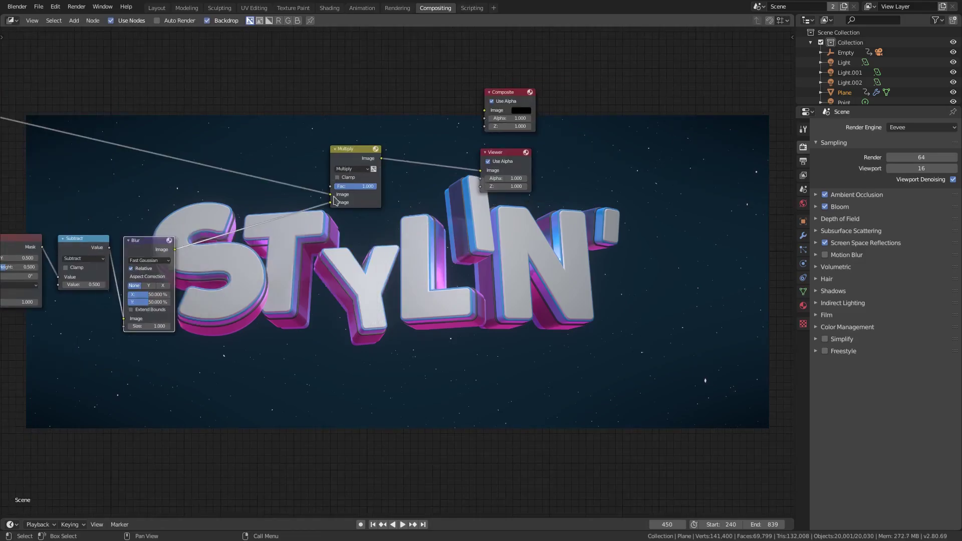
left_click_drag(363, 153, 329, 129)
left_click_drag(507, 155, 578, 150)
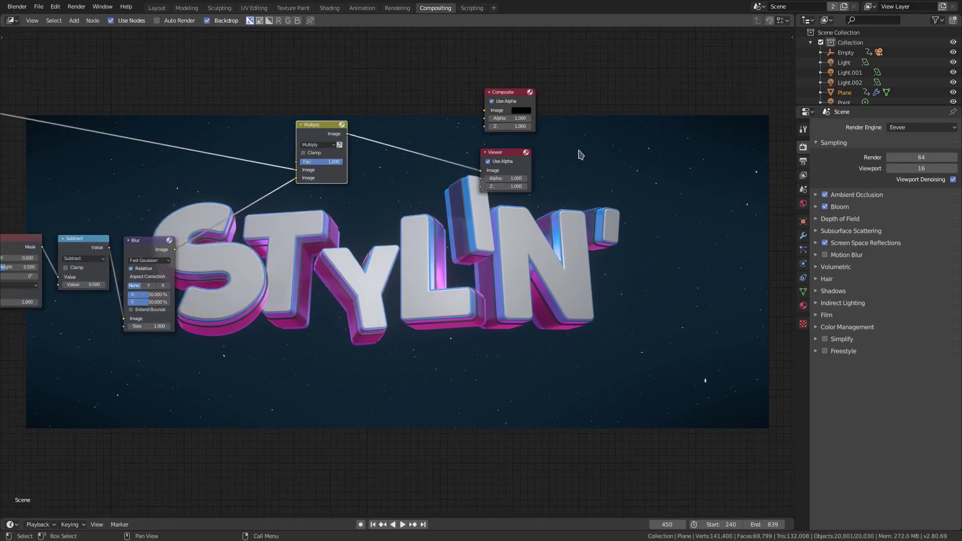
left_click(456, 236)
key("shift+a")
left_click(456, 234)
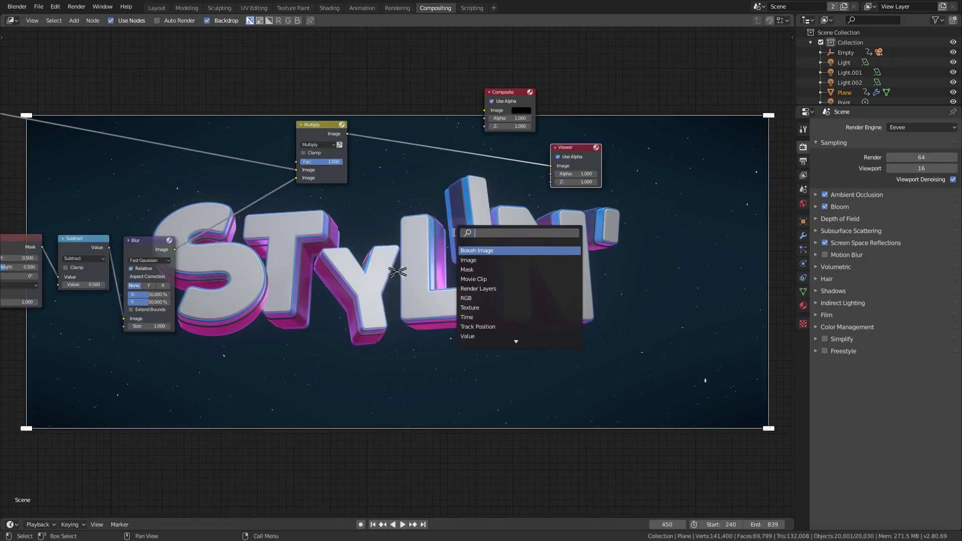
type("fla")
key("BackSpace")
key("BackSpace")
key("BackSpace")
type("gl")
key("BackSpace")
key("BackSpace")
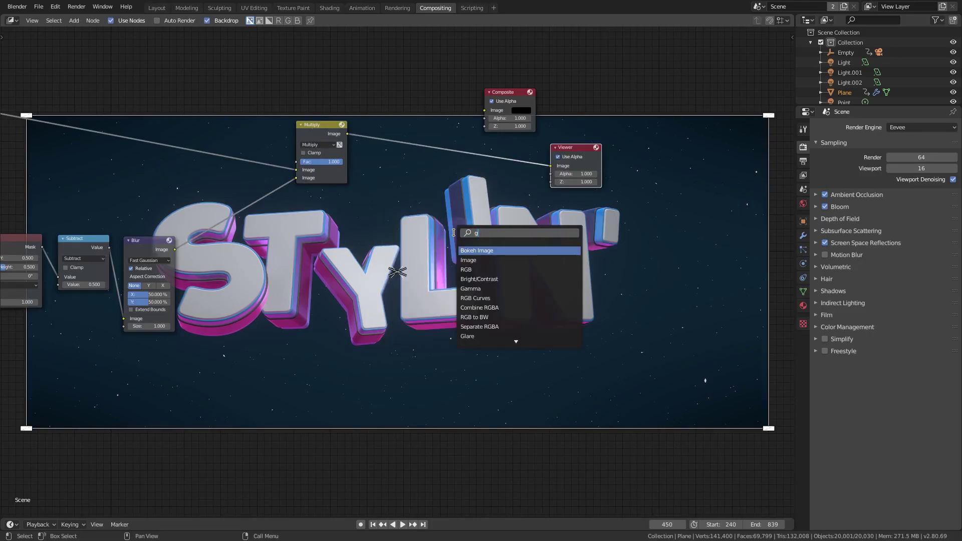
key("Down")
key("Down")
key("Down")
key("Down")
key("Down")
key("Down")
key("Down")
key("Down")
key("Down")
key("Down")
key("Down")
key("Down")
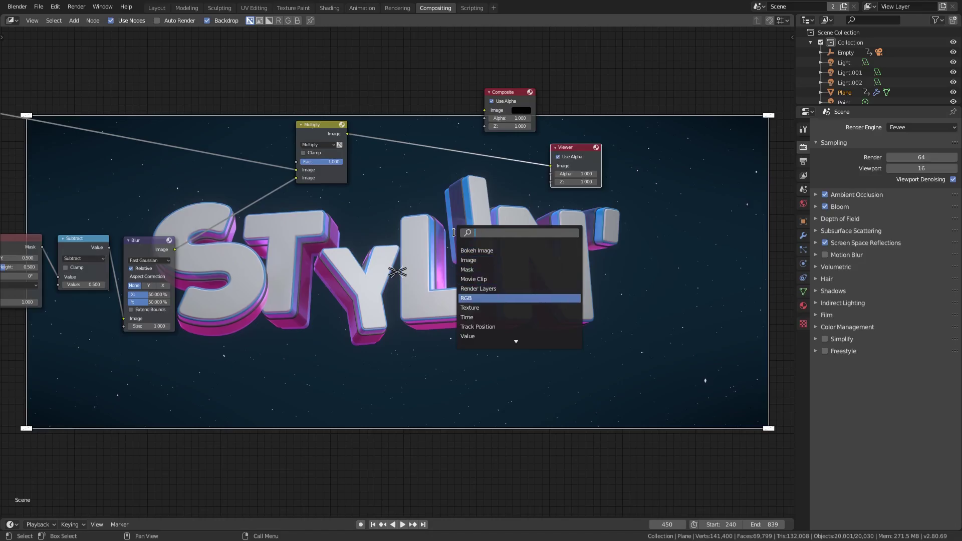
key("Down")
key("Down")
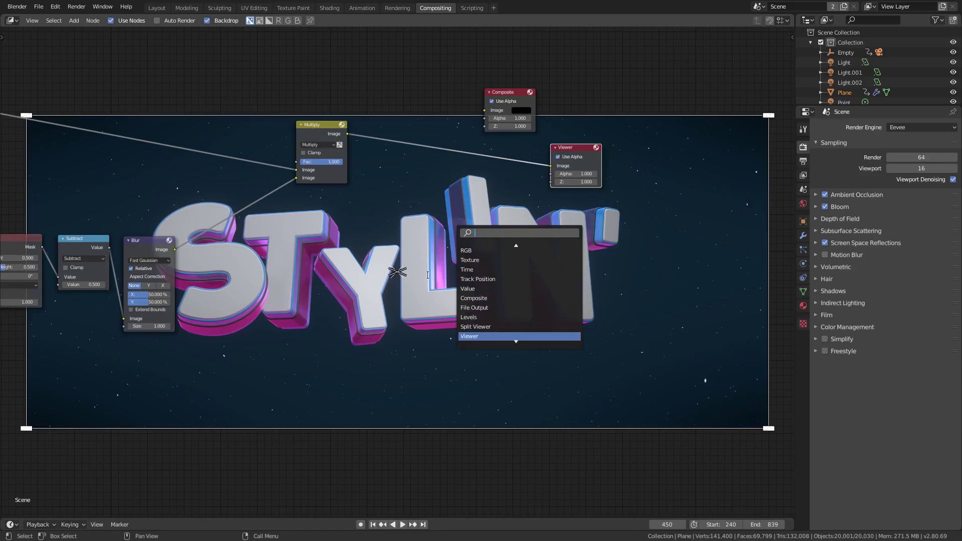
Add a Glare filter node and place it in the free area below the Multiply and Viewer nodes.
left_click(74, 20)
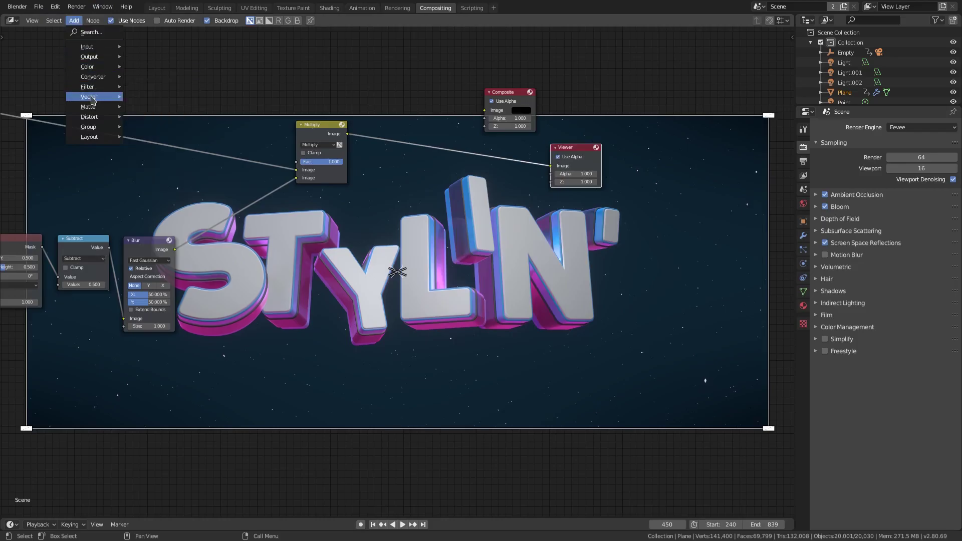
mouse_move(95, 88)
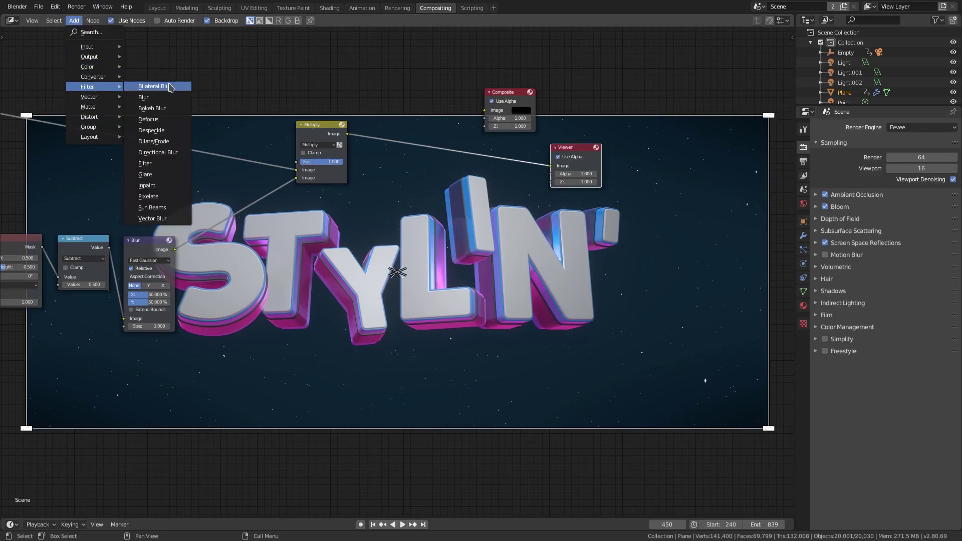
left_click(147, 175)
left_click(440, 209)
left_click(436, 248)
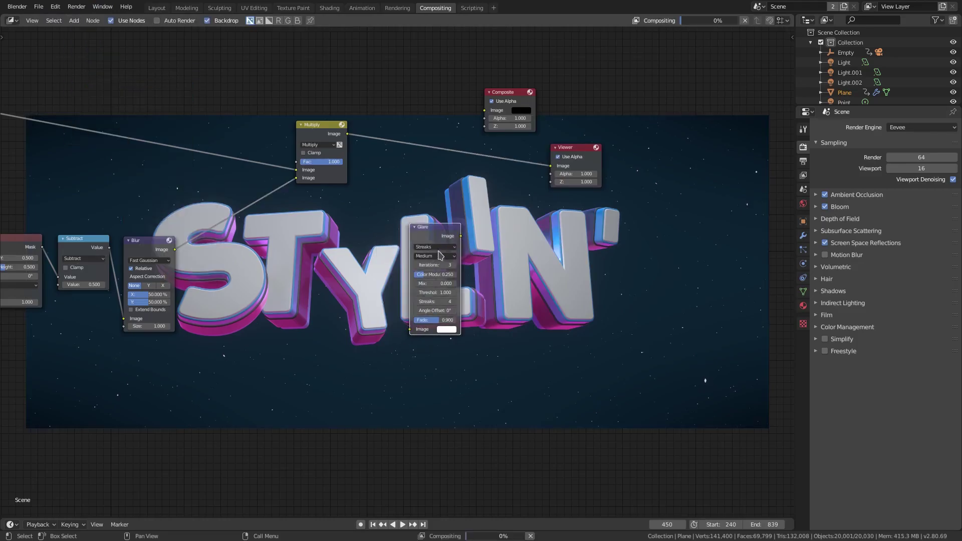
Set the Glare node to 2 iterations and 2 streaks, and insert it between the Multiply and Viewer nodes.
left_click(424, 263)
scroll(518, 311, "up", 1)
scroll(518, 311, "up", 1)
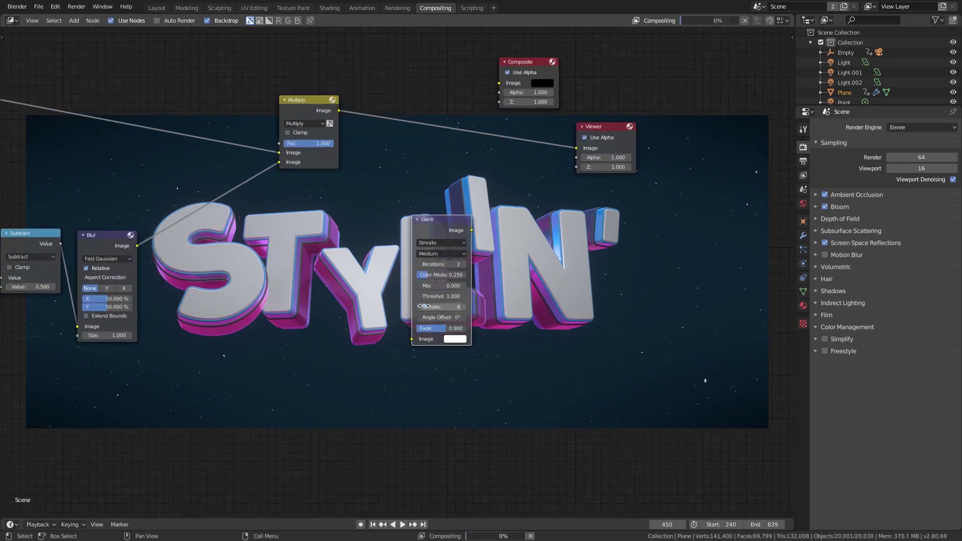
left_click(419, 307)
left_click(420, 307)
mouse_move(422, 231)
left_mouse_down()
mouse_move(428, 137)
mouse_move(387, 99)
left_mouse_up()
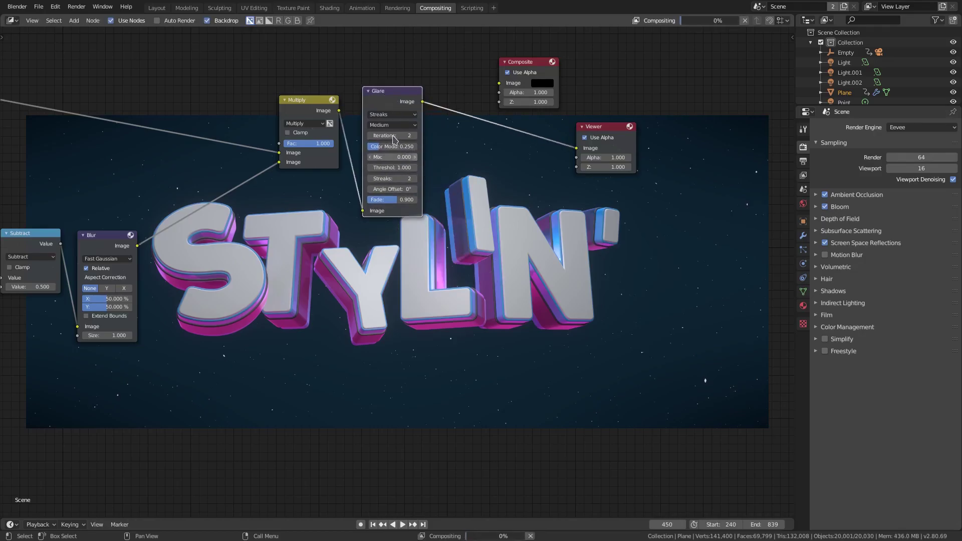
Set the Glare node's threshold to 0.2.
left_click(399, 167)
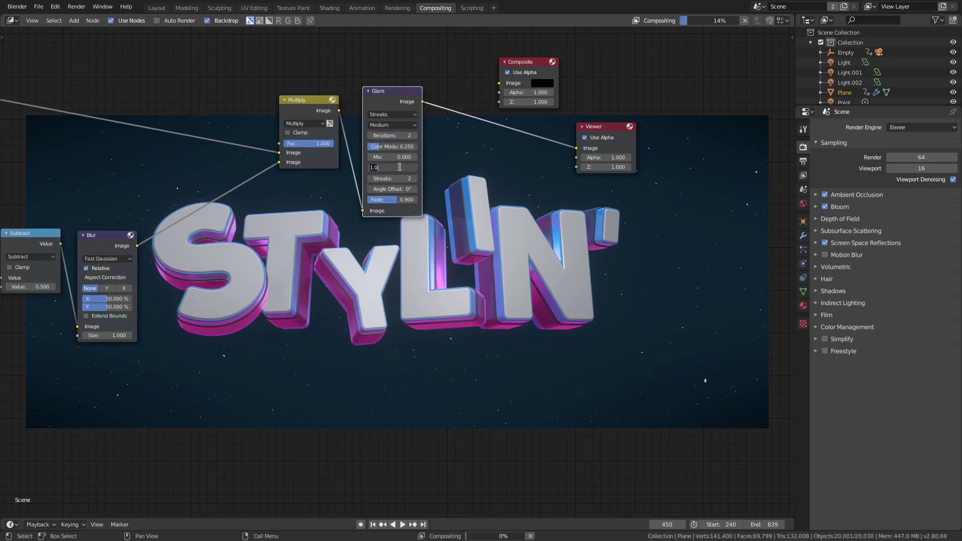
type(".2")
key("Return")
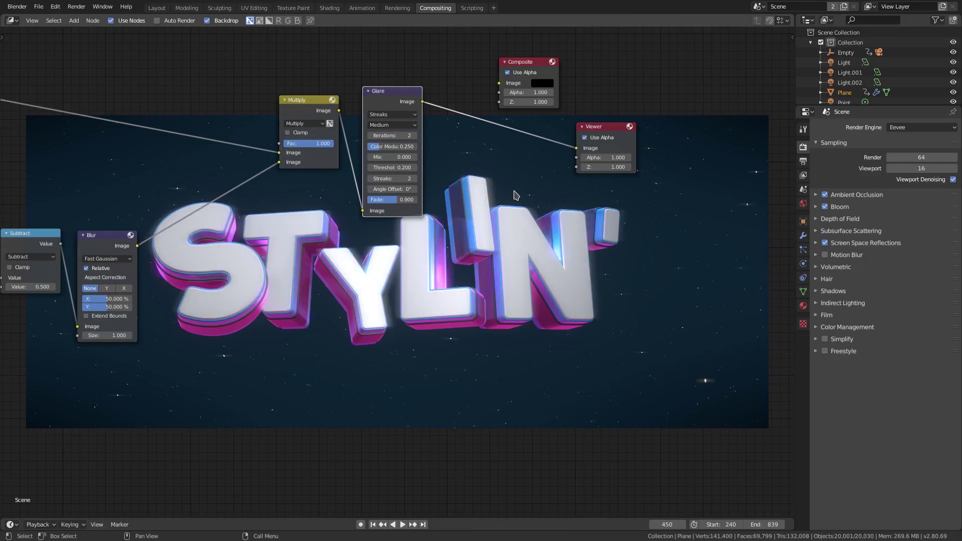
Set the Glare node's fade to 0.75 after trying a fade of 1.0.
left_click(401, 199)
type("0.25")
key("Return")
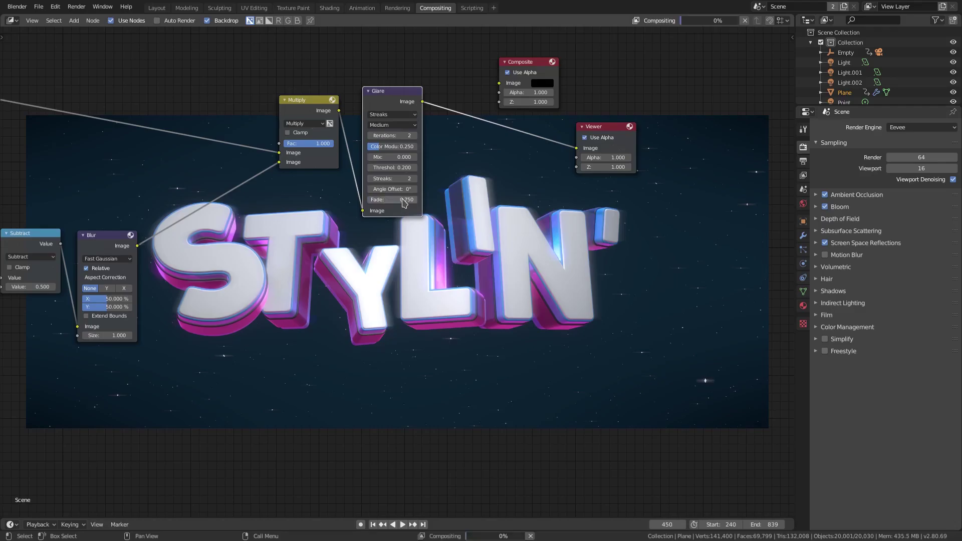
left_click(401, 199)
type("1.")
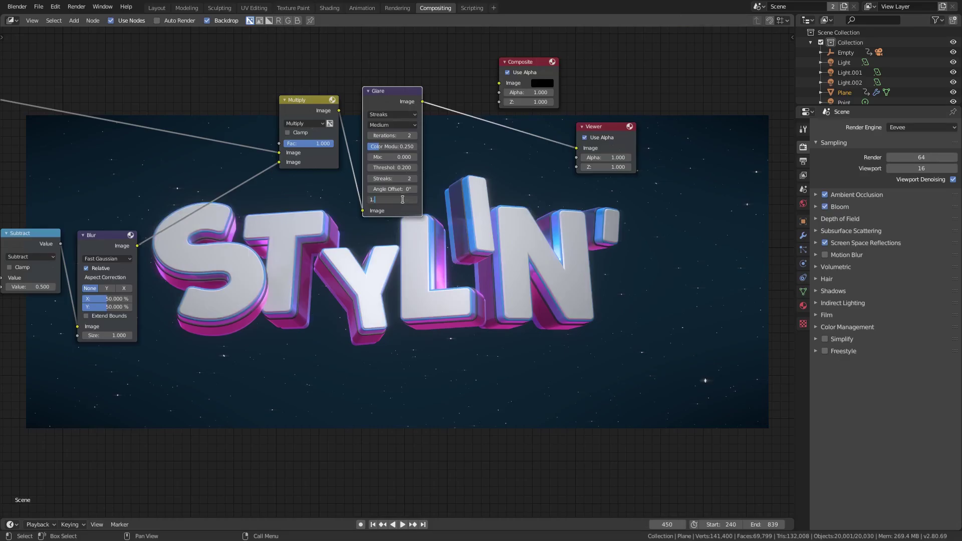
key("Return")
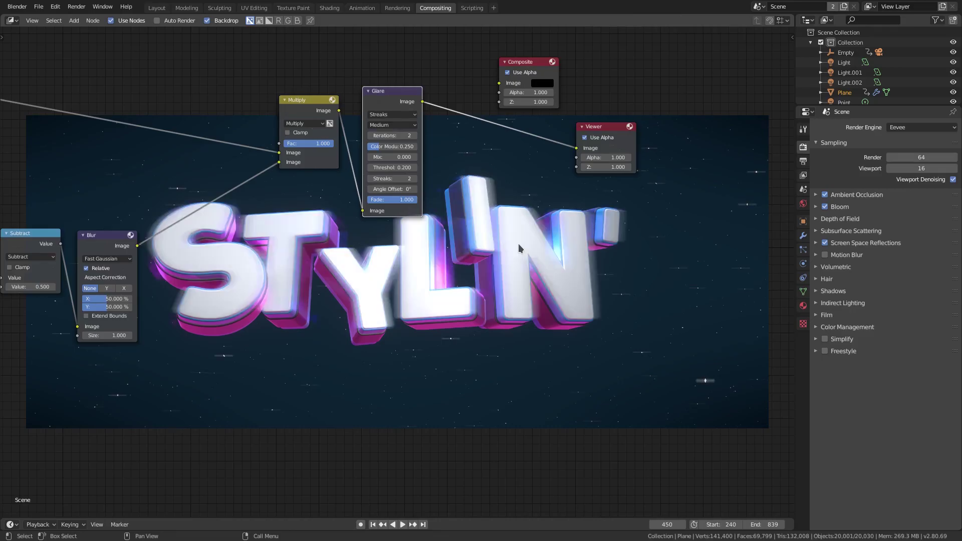
left_click(399, 199)
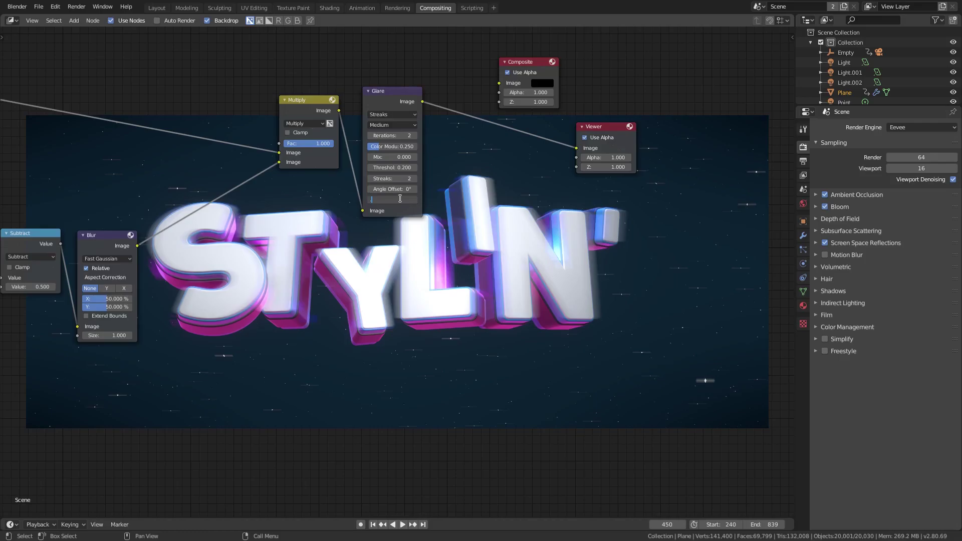
type(".75")
key("Return")
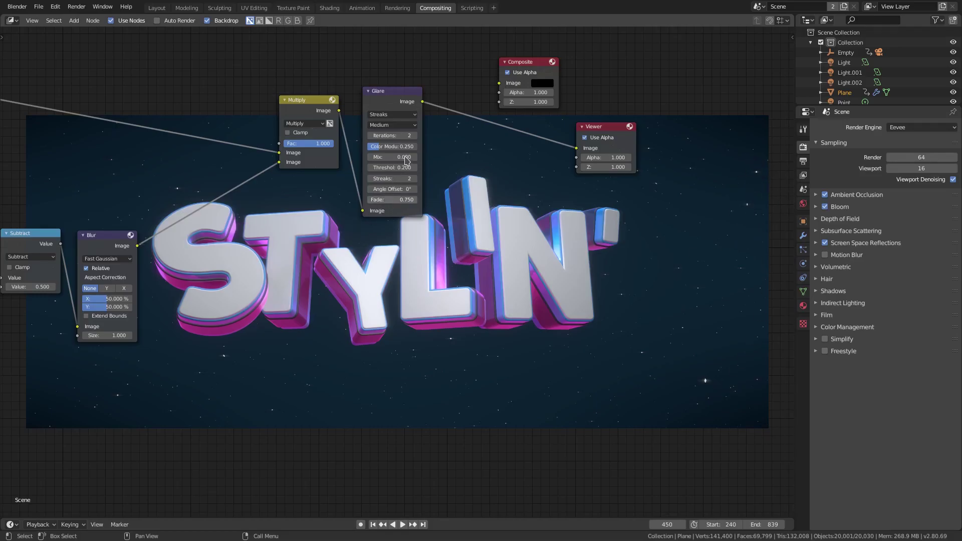
Switch the Glare quality to High and set its fade to 1.0.
left_click(401, 125)
left_click(393, 135)
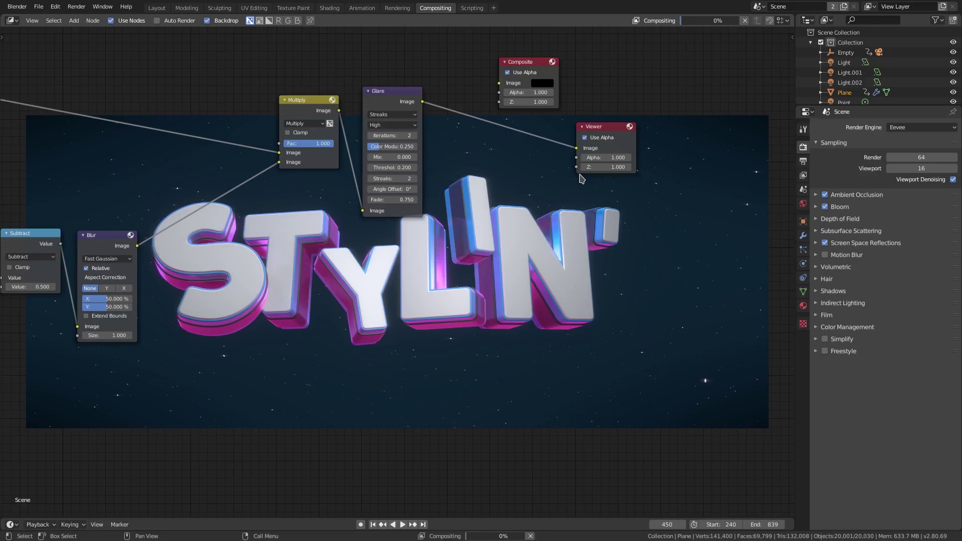
left_click(391, 200)
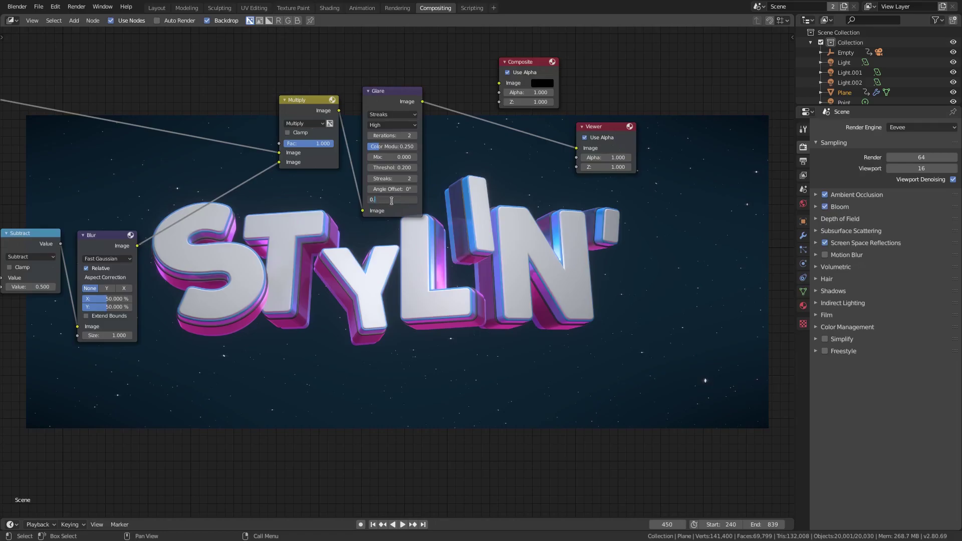
type("0.")
key("Return")
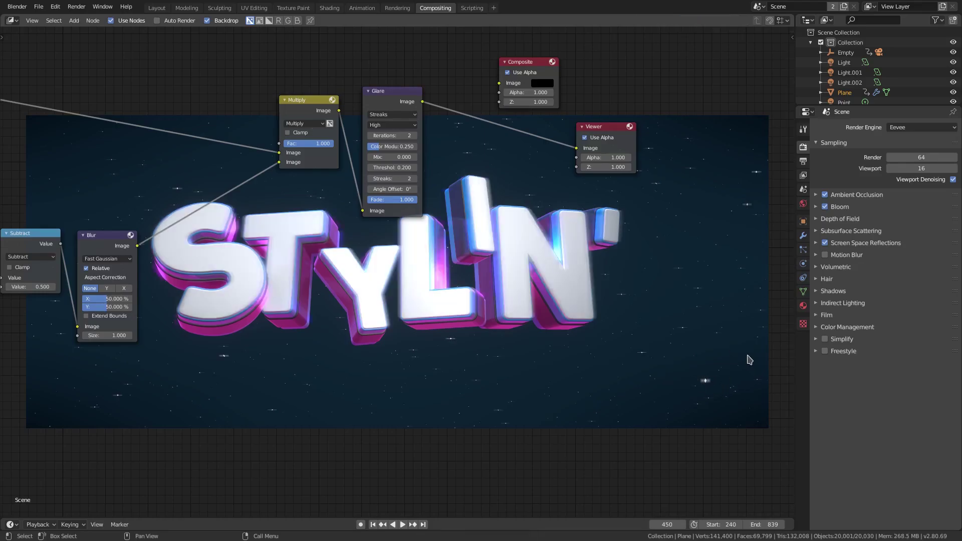
Lower the Glare fade to 0.9 and further to 0.8 to compare the streak strength.
double_click(391, 200)
type("1.0")
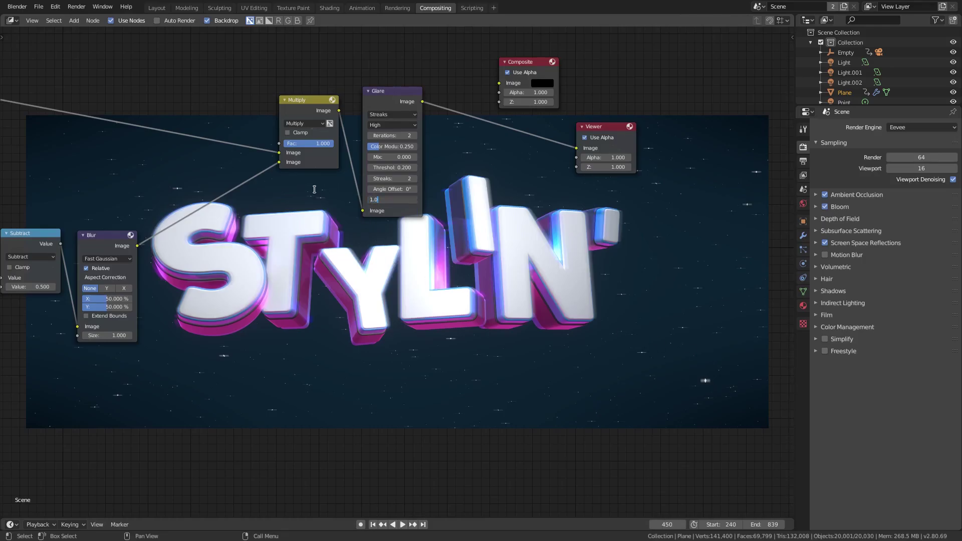
type("0.9")
key("Return")
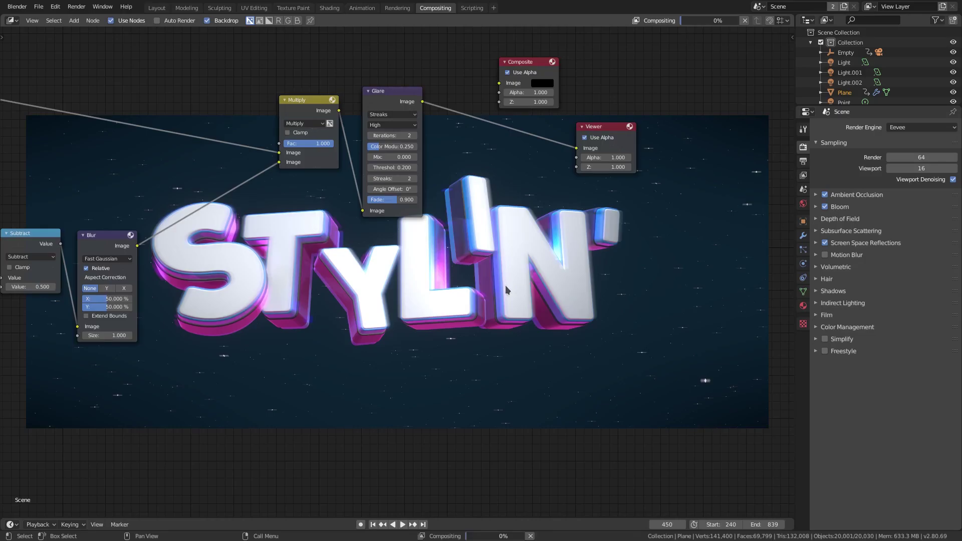
left_click(401, 199)
type("8")
key("Return")
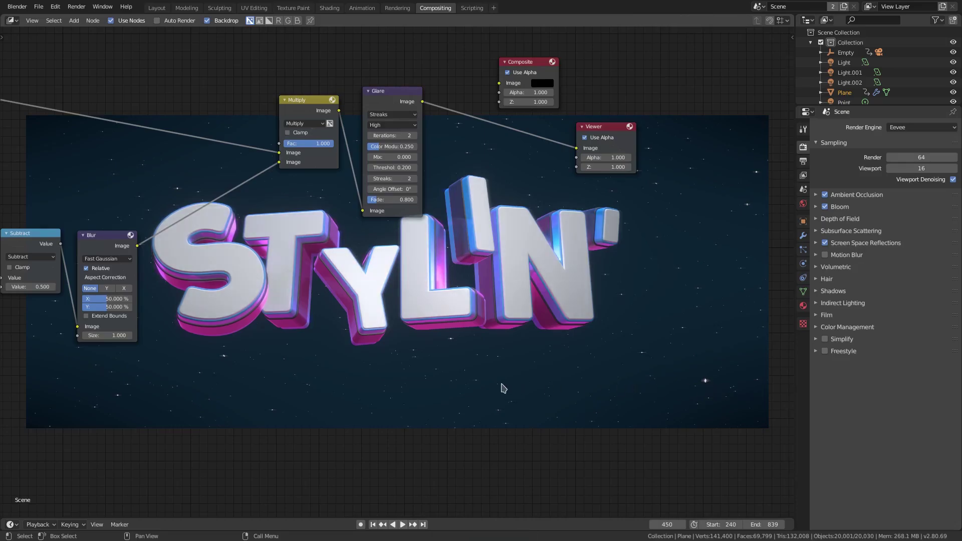
Set the Glare quality to Medium and its fade to 0.75.
left_click(393, 126)
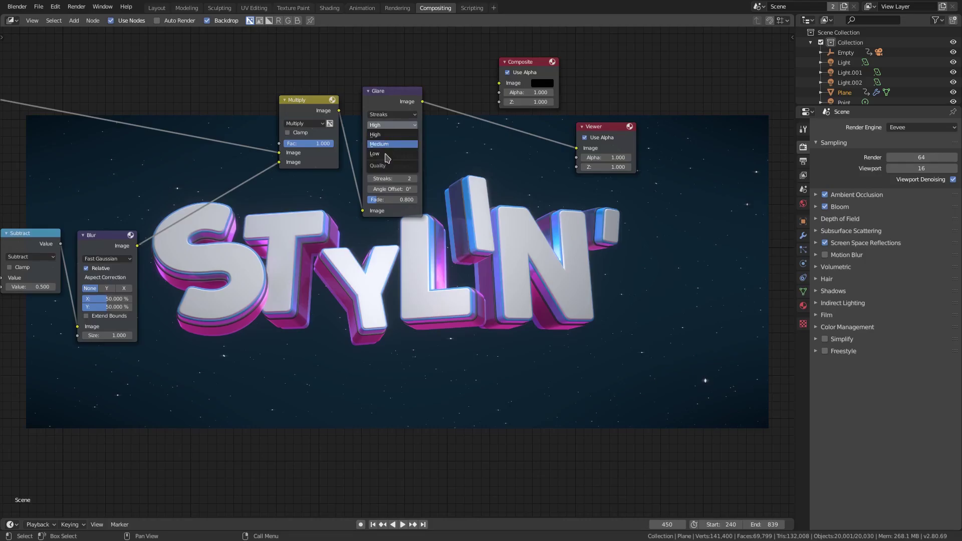
left_click(386, 144)
double_click(394, 199)
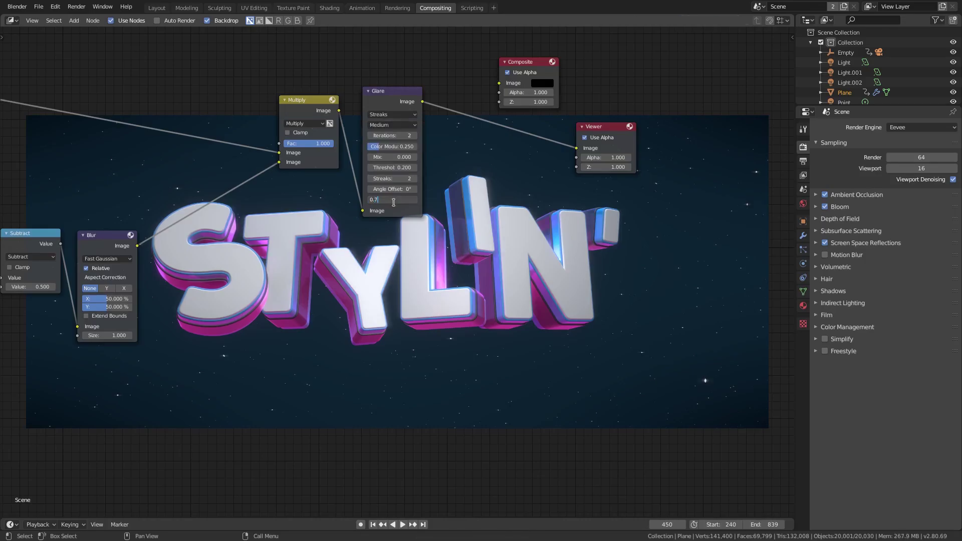
type("5")
key("Return")
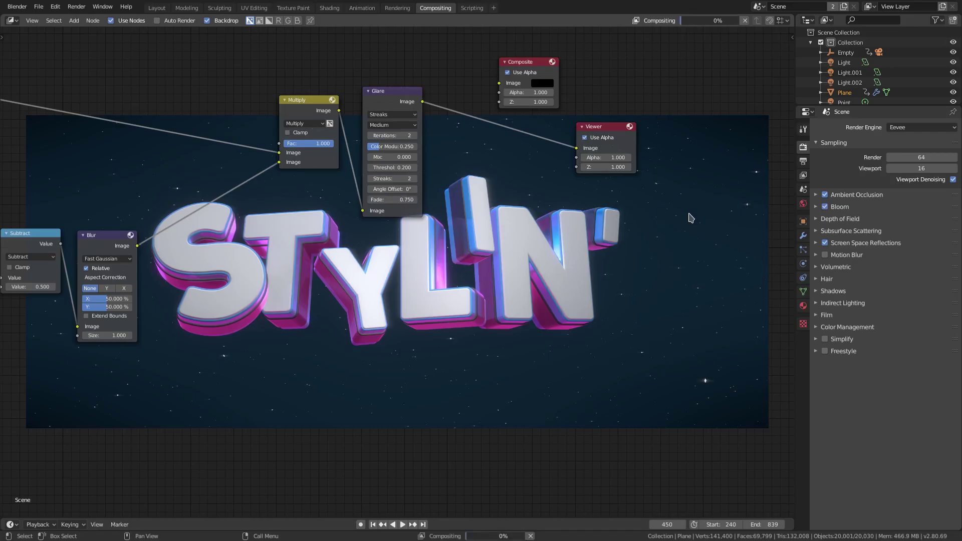
Re-enter 0.2 as the threshold of the Glare node.
left_click(394, 167)
type("0.2")
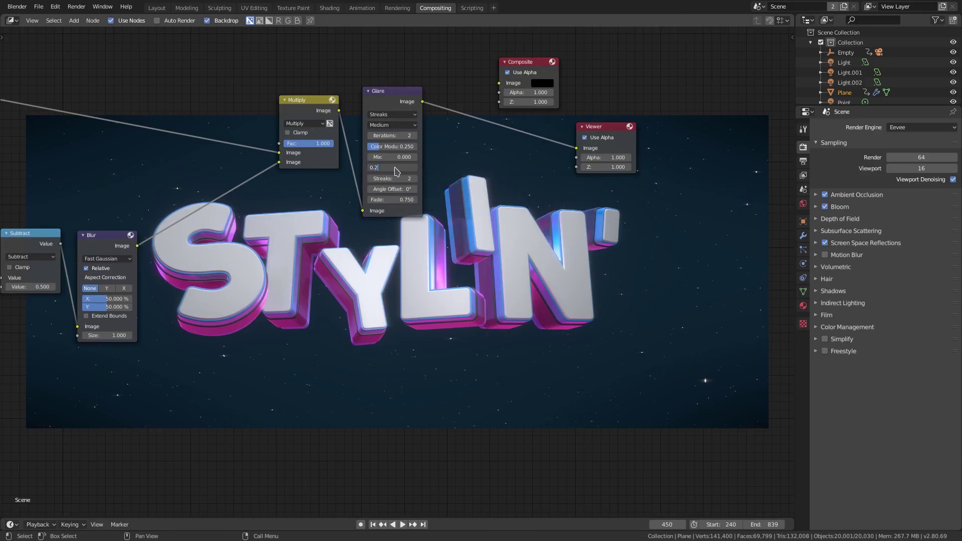
key("Return")
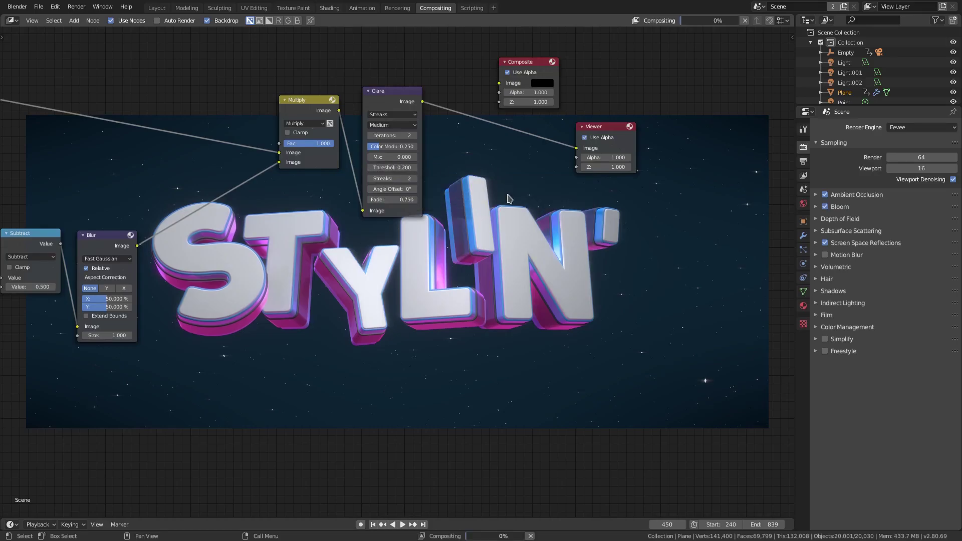
Move the Composite and Viewer nodes farther away from the Glare node to make room for another node.
left_click(401, 115)
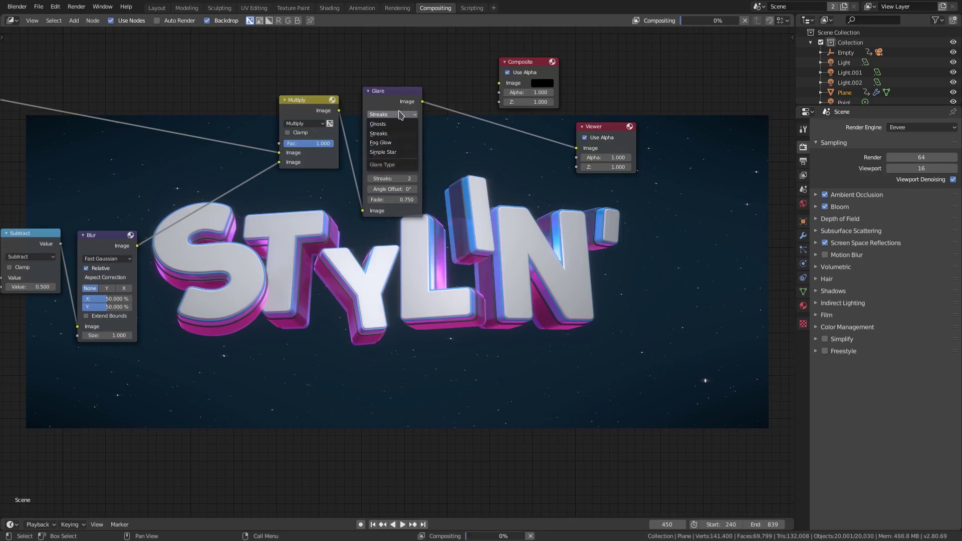
left_click(401, 115)
middle_click_drag(454, 135, 306, 154)
left_click_drag(382, 81, 521, 52)
left_click_drag(463, 153, 548, 153)
Duplicate the Streaks Glare node into the link before the Viewer and set the copy's type to Fog Glow.
left_click(243, 110)
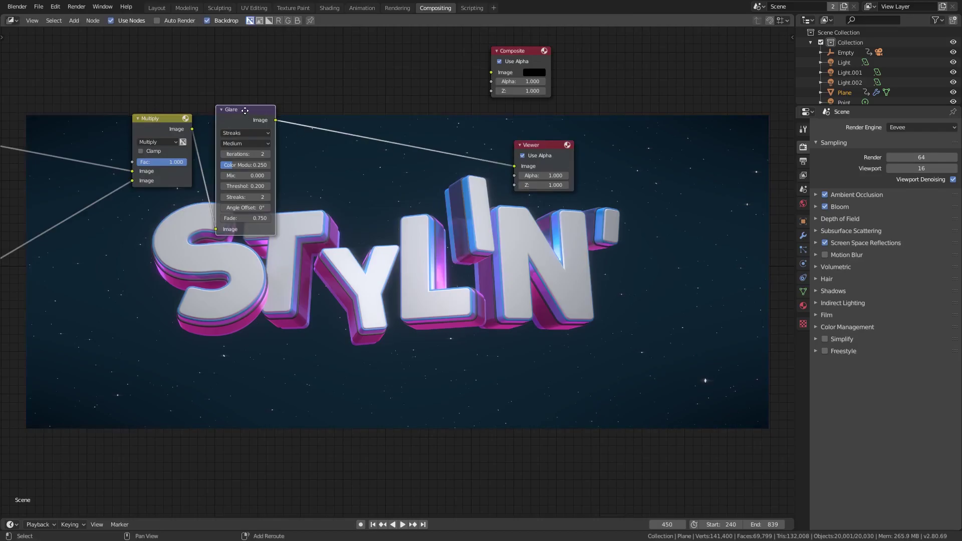
key("shift+d")
left_click(334, 111)
left_click(339, 132)
left_click(335, 161)
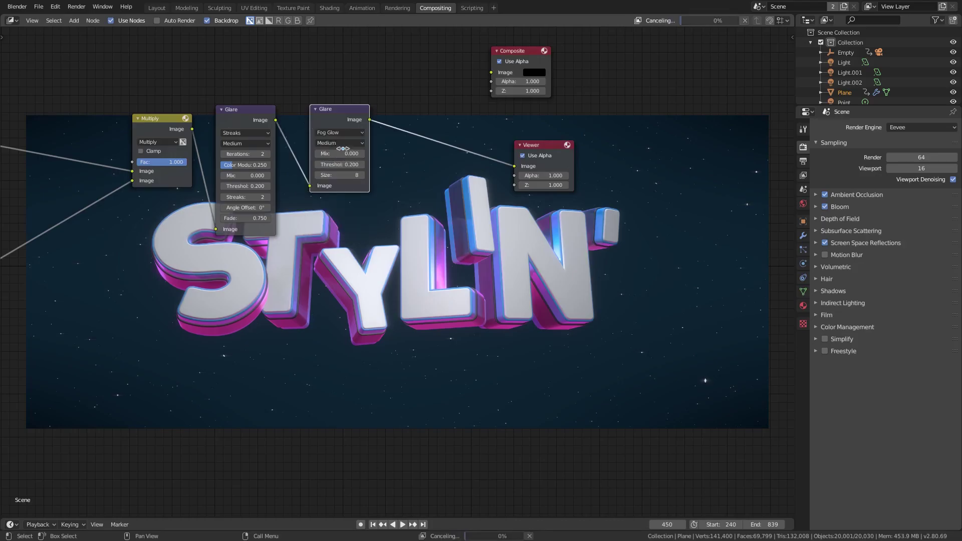
Set the size of the Fog Glow Glare node to 9.
left_click(353, 176)
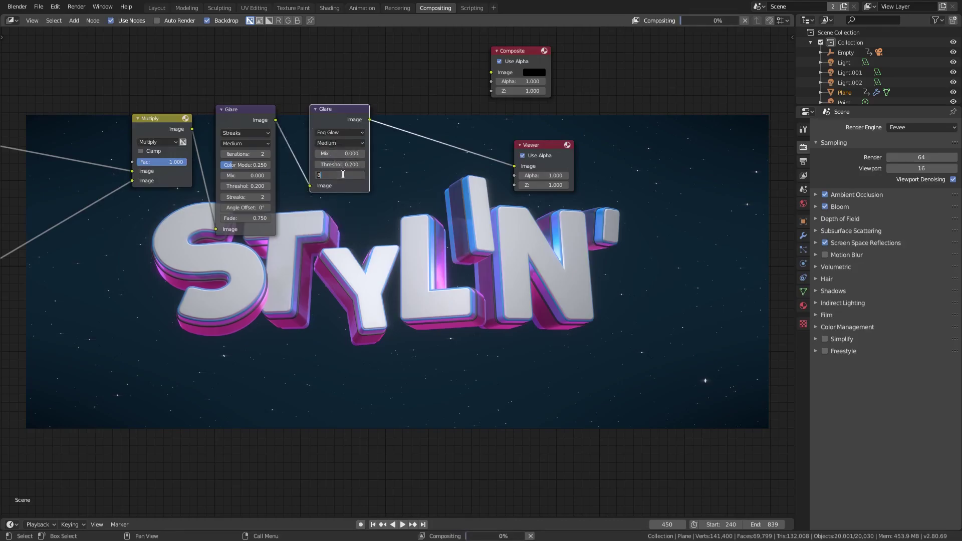
type("10")
key("Return")
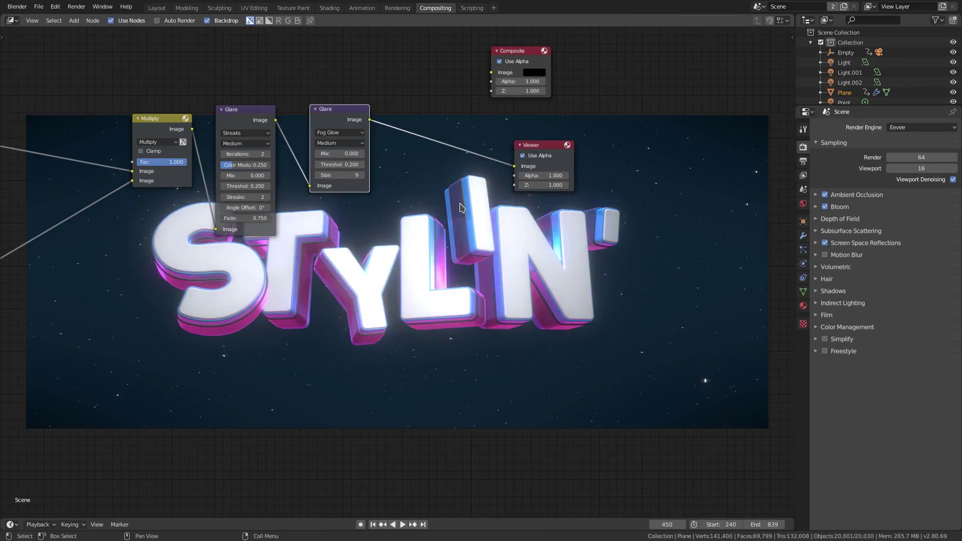
Try a threshold of 0.5 on the Fog Glow Glare node and settle on 0.4.
mouse_move(451, 200)
middle_mouse_down()
mouse_move(428, 98)
mouse_move(442, 187)
middle_mouse_up()
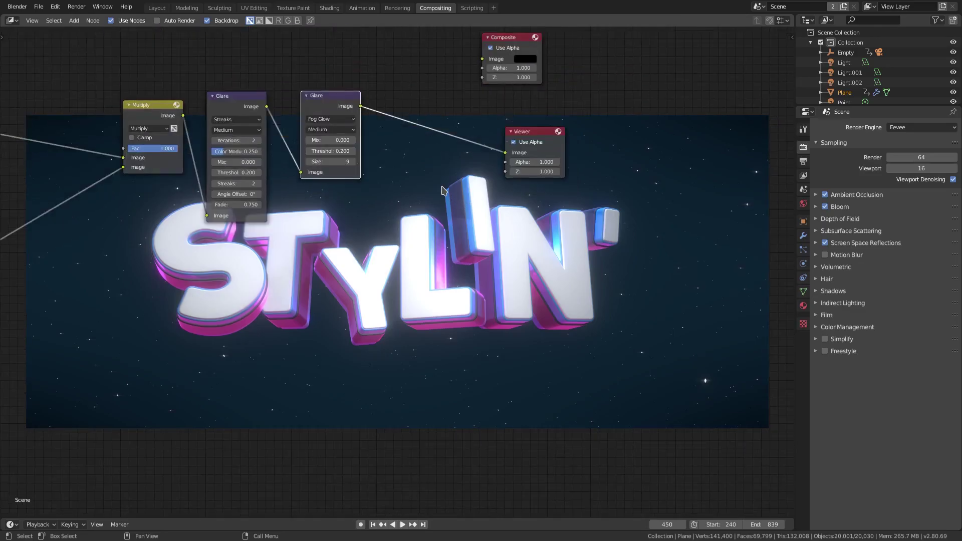
left_click(333, 151)
type("0.2")
key("Return")
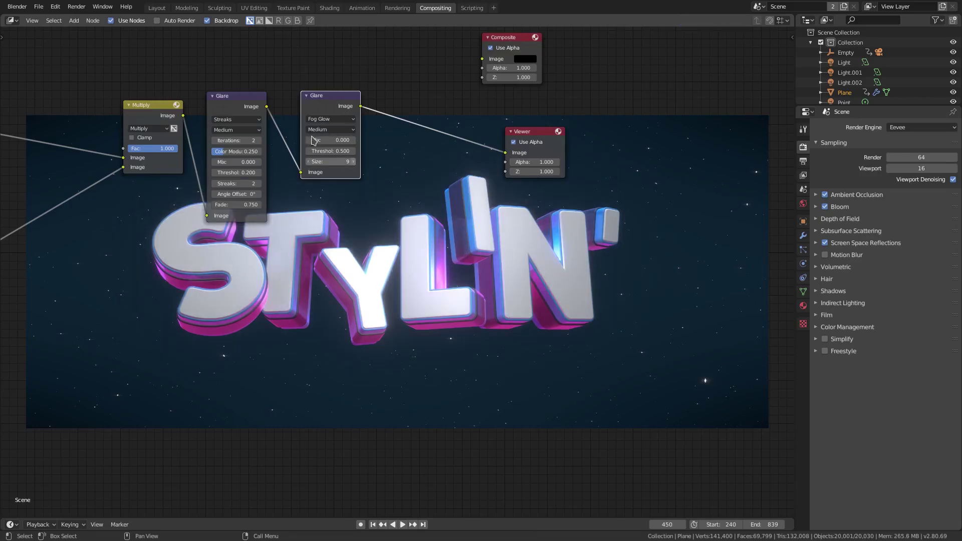
left_click(334, 150)
type("0.5")
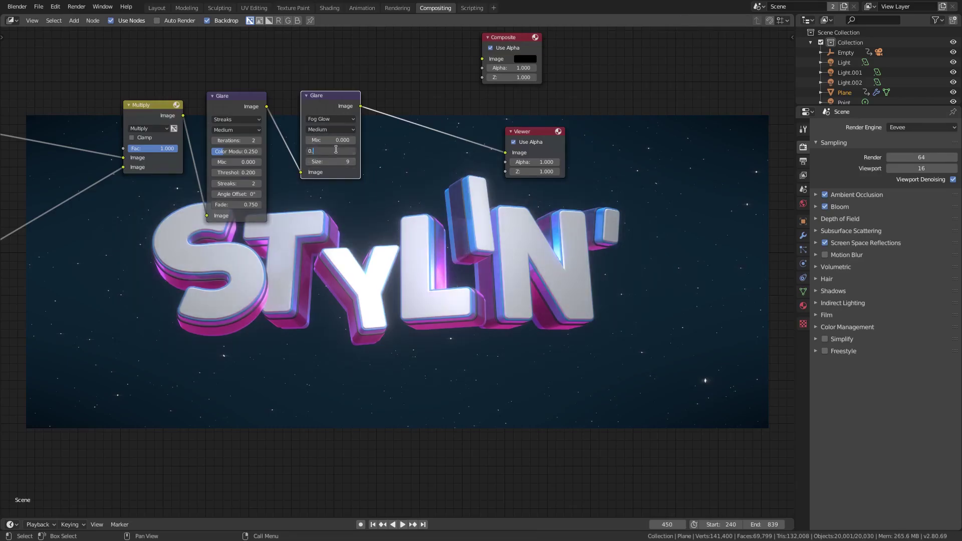
key("Return")
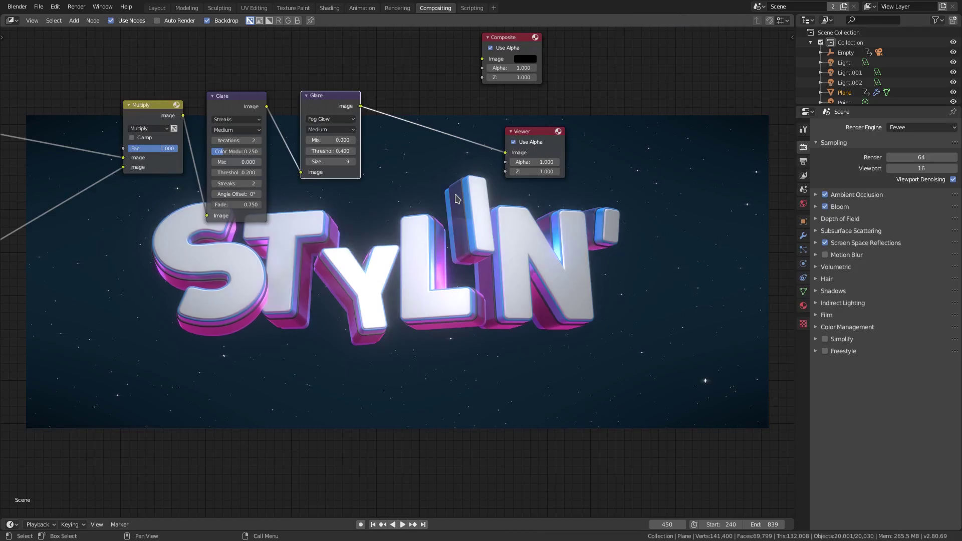
Widen the gap between the Fog Glow node and the two output nodes, Viewer and Composite.
middle_click_drag(468, 186, 362, 137)
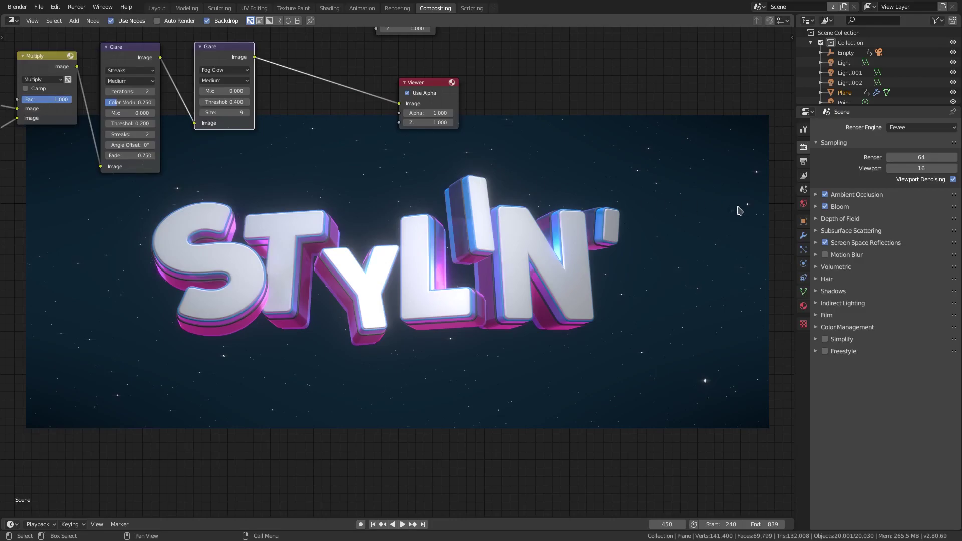
middle_click_drag(524, 214, 558, 294)
left_click_drag(465, 164, 570, 154)
left_click_drag(438, 68, 561, 48)
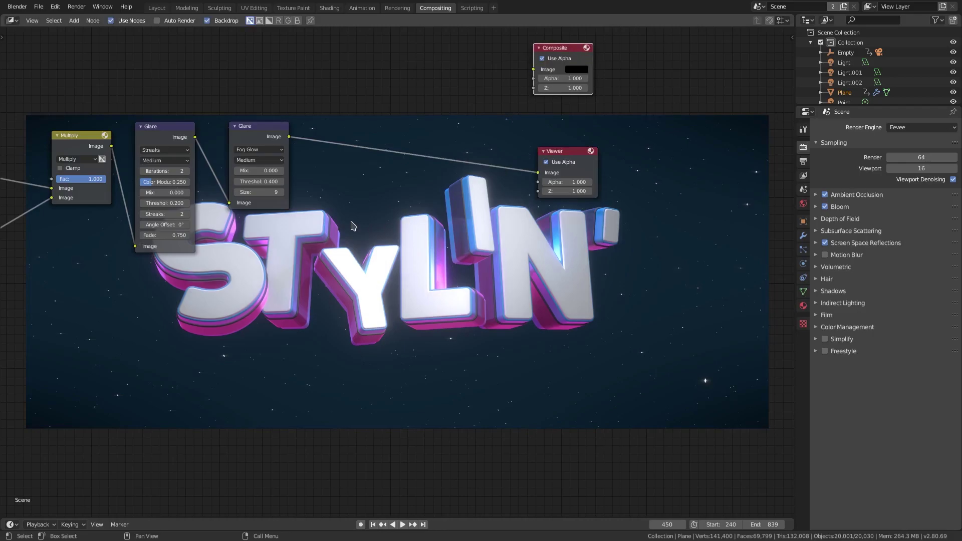
Insert a Lens Distortion node between the Fog Glow and Viewer nodes and set its dispersion to 0.1.
key("shift+a")
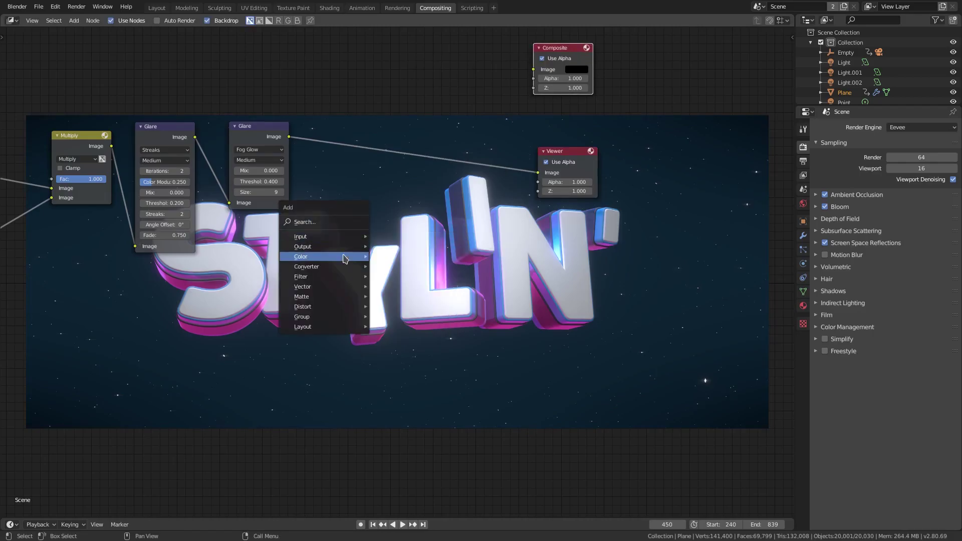
mouse_move(336, 280)
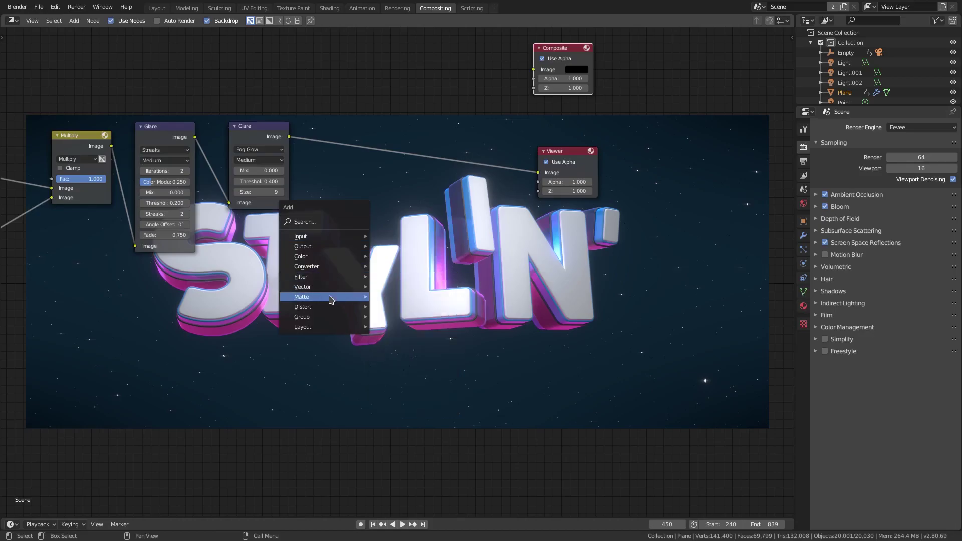
mouse_move(331, 299)
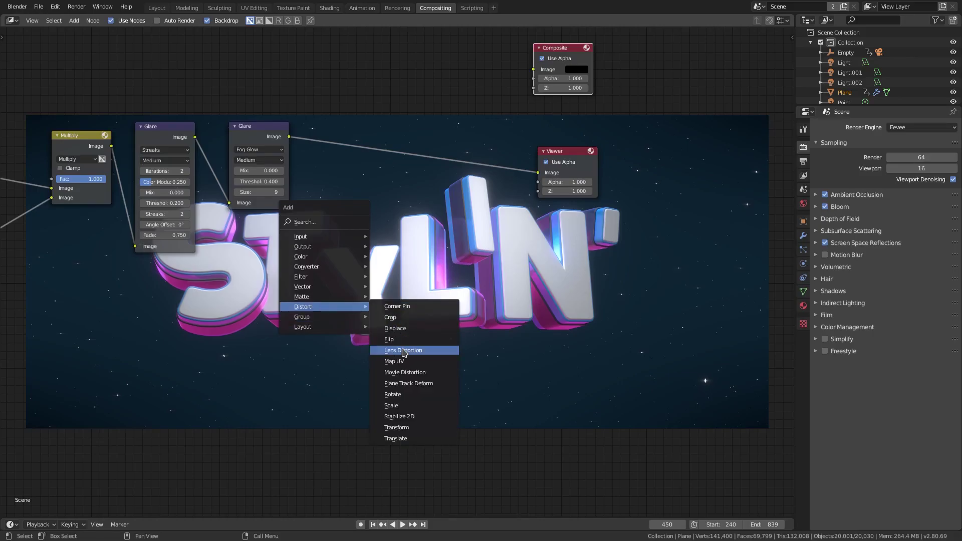
left_click(353, 173)
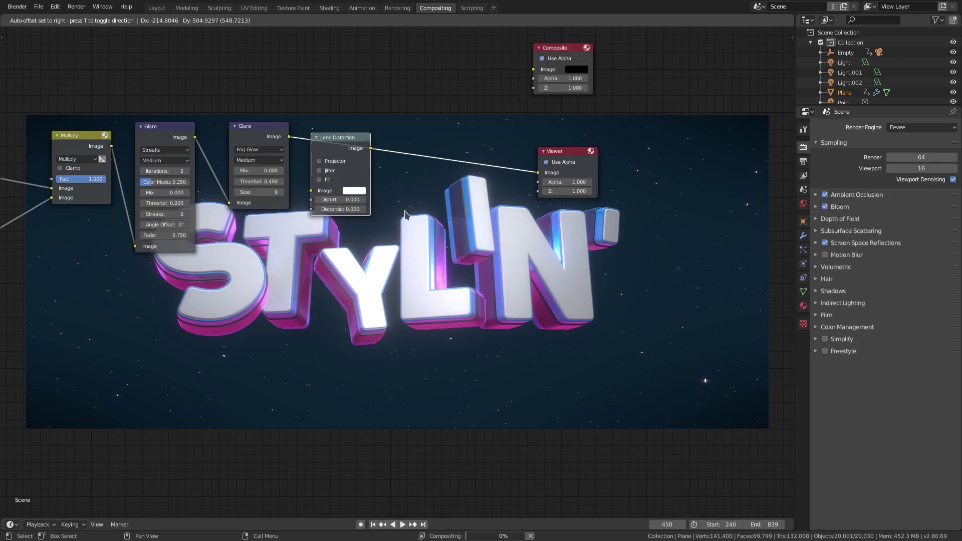
scroll(422, 222, "up", 1)
left_click(372, 199)
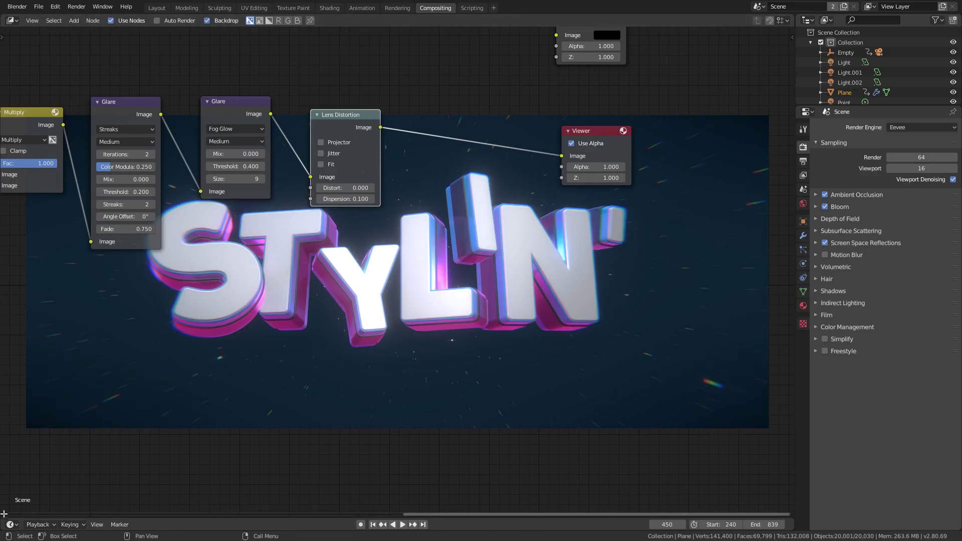
Open a Timeline in a new area split off below the node editor and jump to the start frame.
left_click_drag(7, 492, 27, 453)
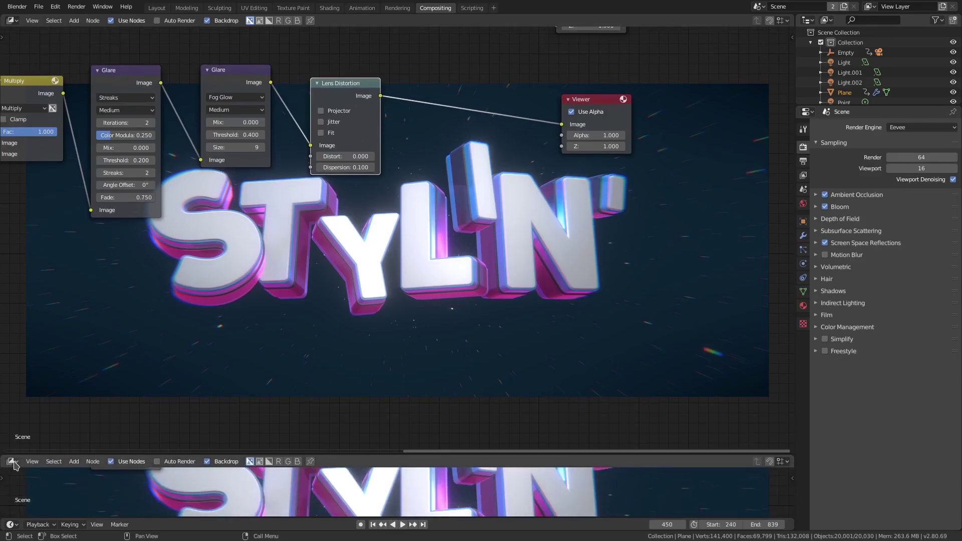
left_click(14, 464)
left_click(136, 382)
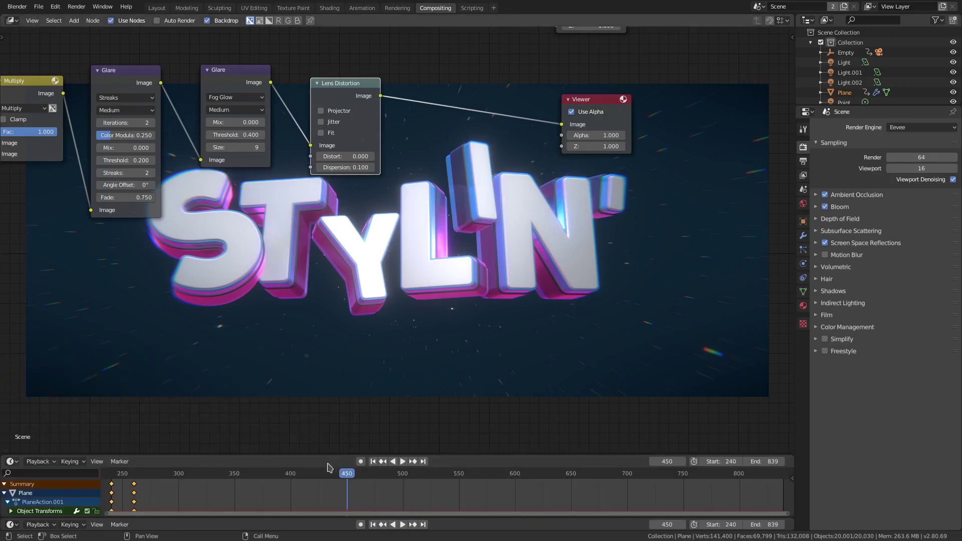
scroll(307, 494, "down", 2)
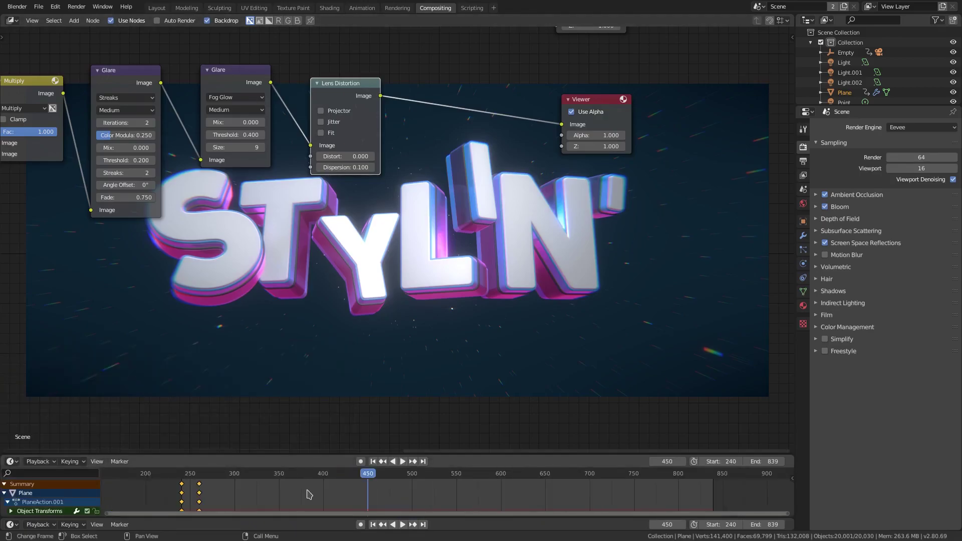
left_click(373, 461)
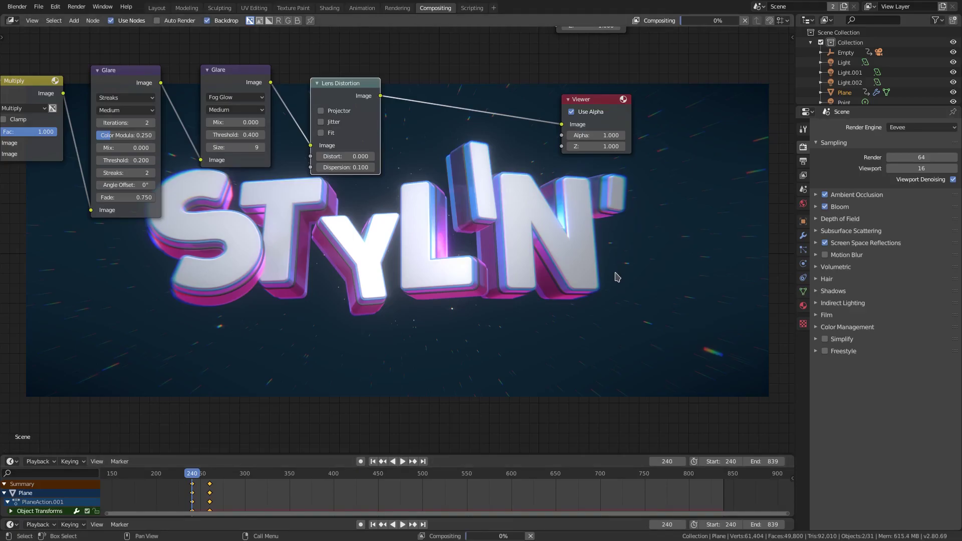
Reroute the Render Layers image link from the Multiply node straight into the Lens Distortion node, bypassing the vignette and glares.
scroll(394, 240, "down", 4)
middle_click_drag(504, 265, 722, 315)
left_click_drag(320, 219, 552, 221)
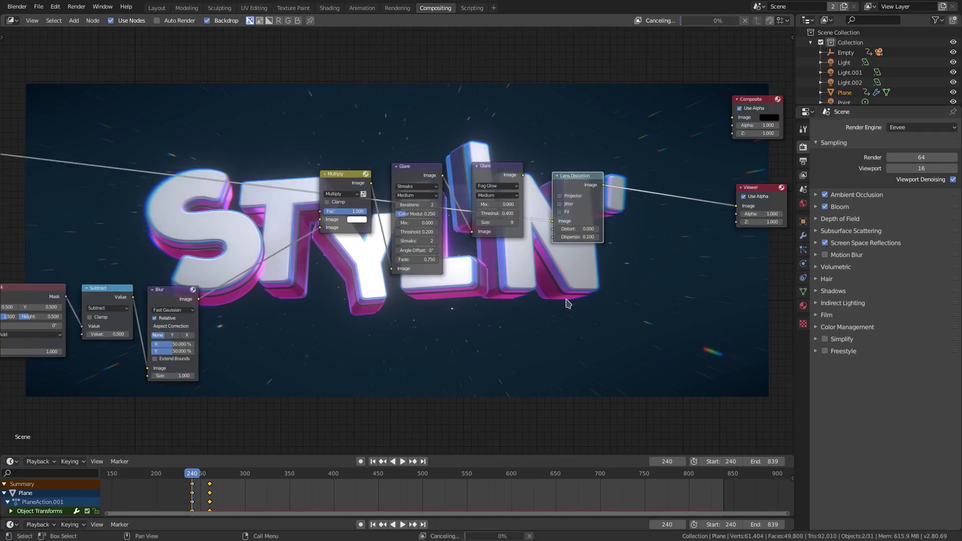
scroll(568, 303, "down", 2)
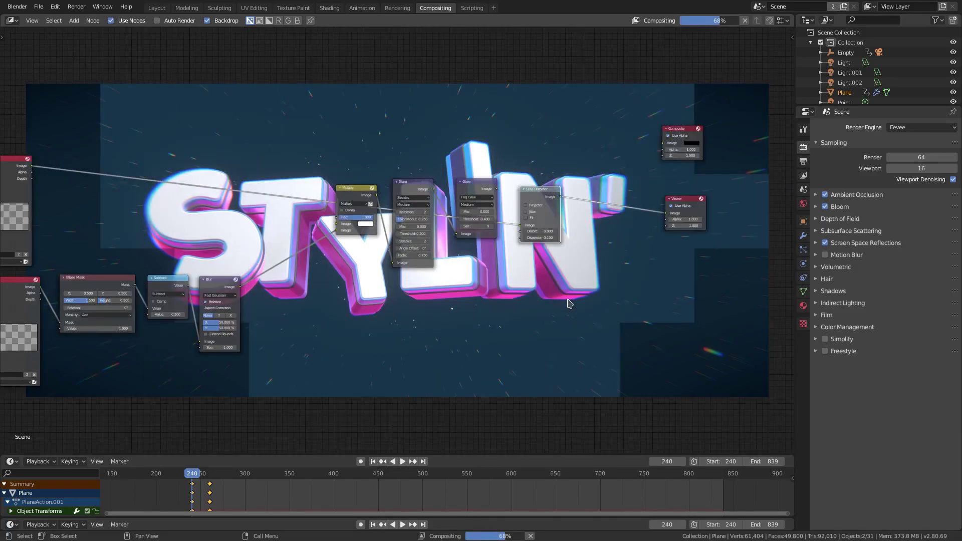
scroll(568, 303, "down", 1)
scroll(568, 300, "down", 1)
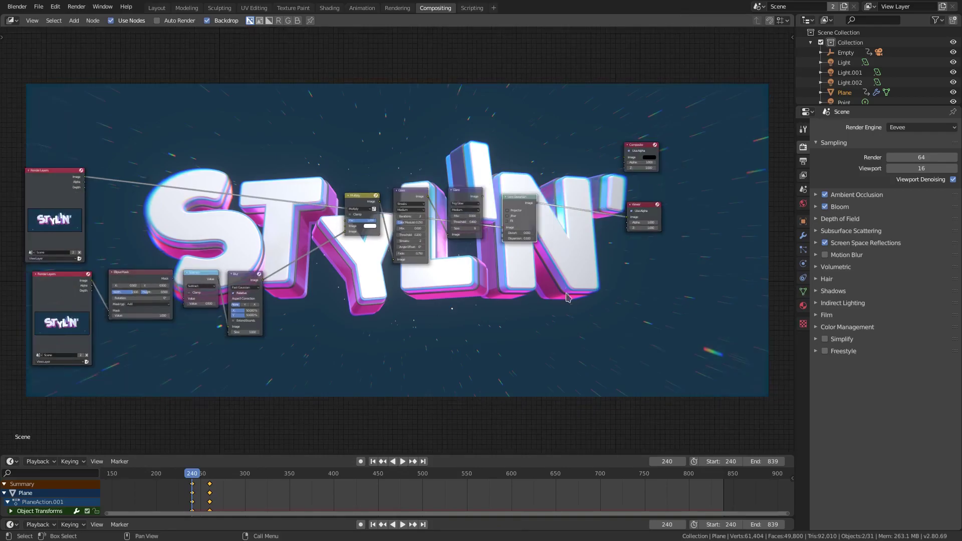
Move the Lens Distortion output link from the Viewer node to the Composite node's image input.
scroll(568, 300, "up", 1)
middle_click_drag(554, 282, 524, 291)
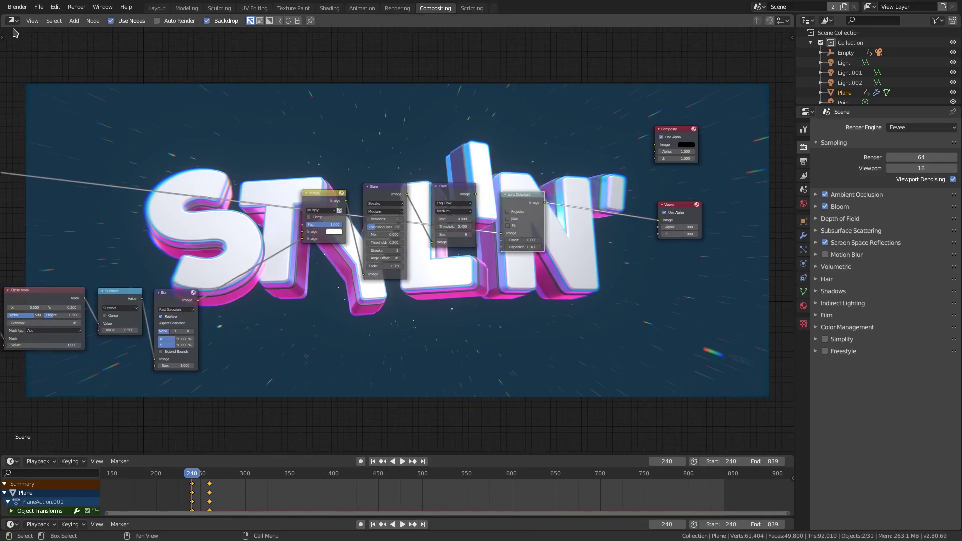
scroll(460, 333, "up", 2)
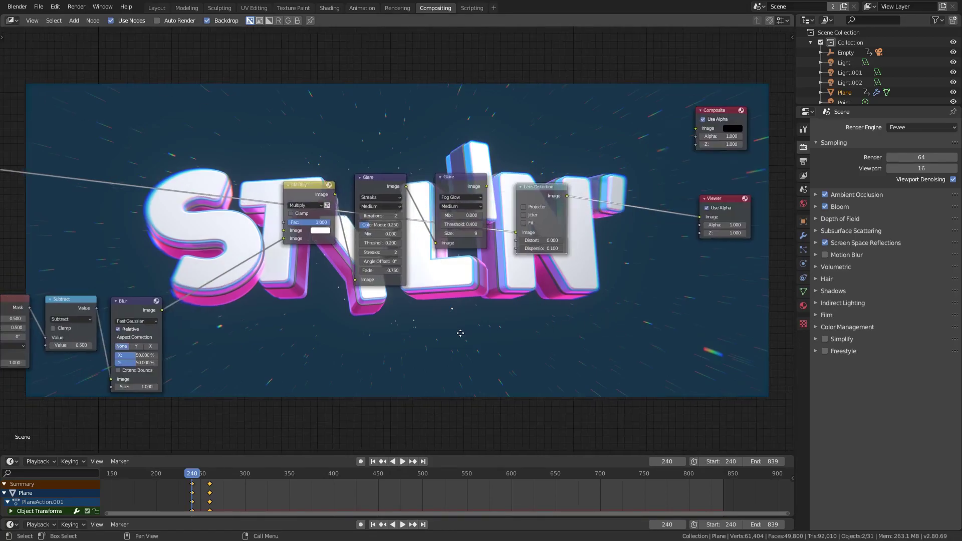
middle_click_drag(460, 333, 306, 348)
middle_click_drag(505, 209, 514, 281)
middle_click_drag(522, 247, 530, 175)
scroll(417, 333, "up", 5)
middle_click_drag(454, 307, 442, 291)
left_click(11, 20)
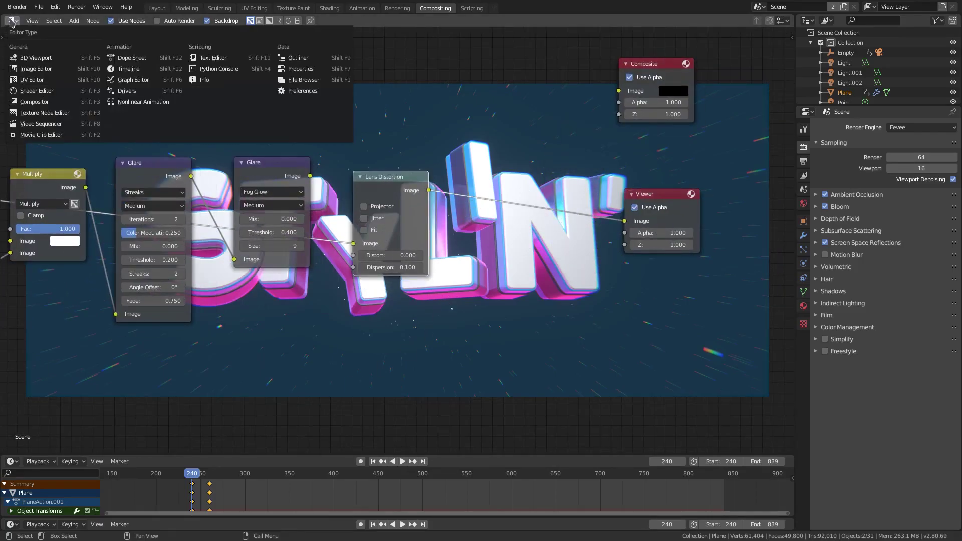
left_click(11, 20)
left_click_drag(625, 223, 620, 90)
Return the Render Layers link to the Multiply node's image input and reconnect the Fog Glow output to the Lens Distortion node.
middle_click_drag(522, 357, 492, 356)
middle_click_drag(467, 301, 677, 323)
scroll(495, 303, "down", 2)
left_click_drag(510, 271, 215, 266)
left_click_drag(472, 210, 508, 269)
scroll(529, 307, "up", 3)
middle_click_drag(489, 359, 322, 347)
middle_click_drag(676, 216, 633, 212)
mouse_move(507, 203)
middle_mouse_down()
mouse_move(534, 222)
mouse_move(523, 213)
middle_mouse_up()
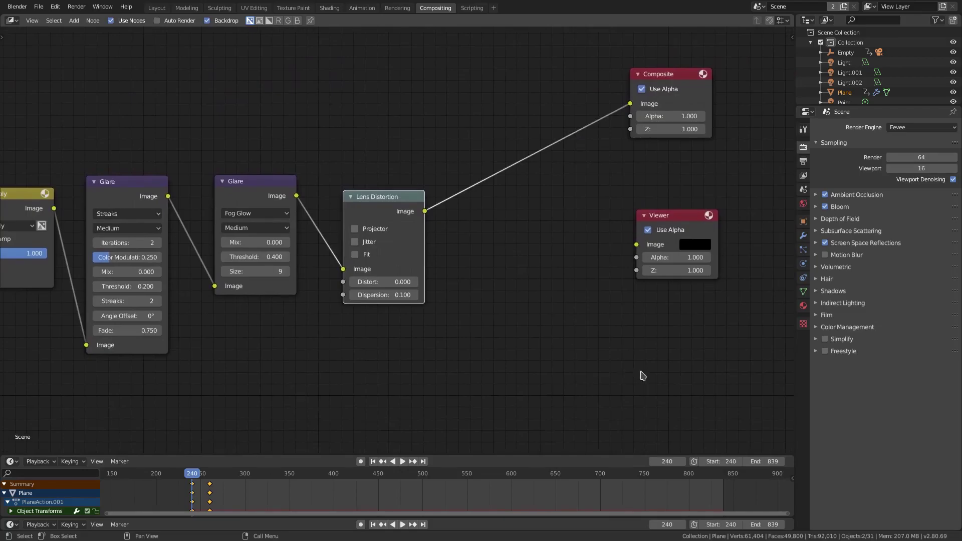
middle_click_drag(642, 376, 623, 351)
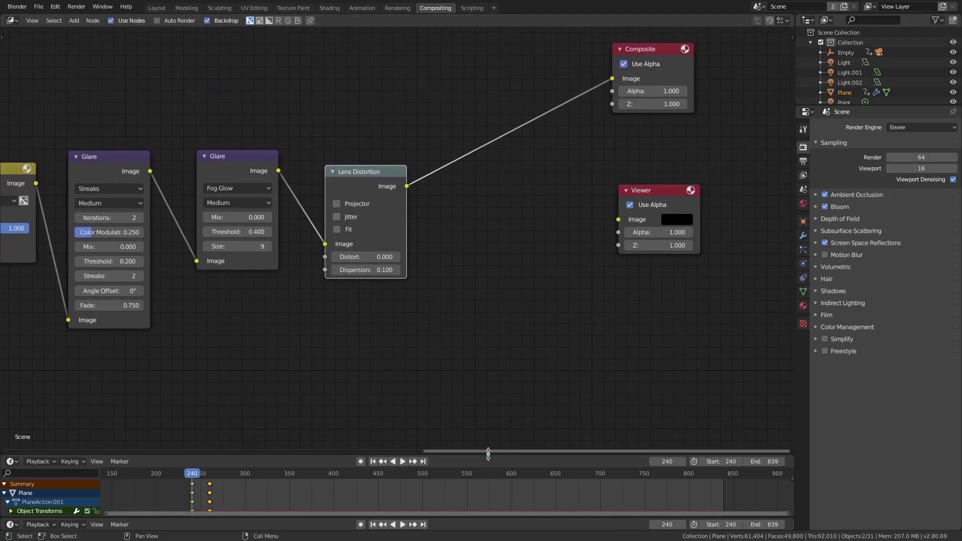
Enlarge the Timeline area and turn a split-off part of the node editor into a 3D Viewport.
left_click_drag(488, 454, 489, 420)
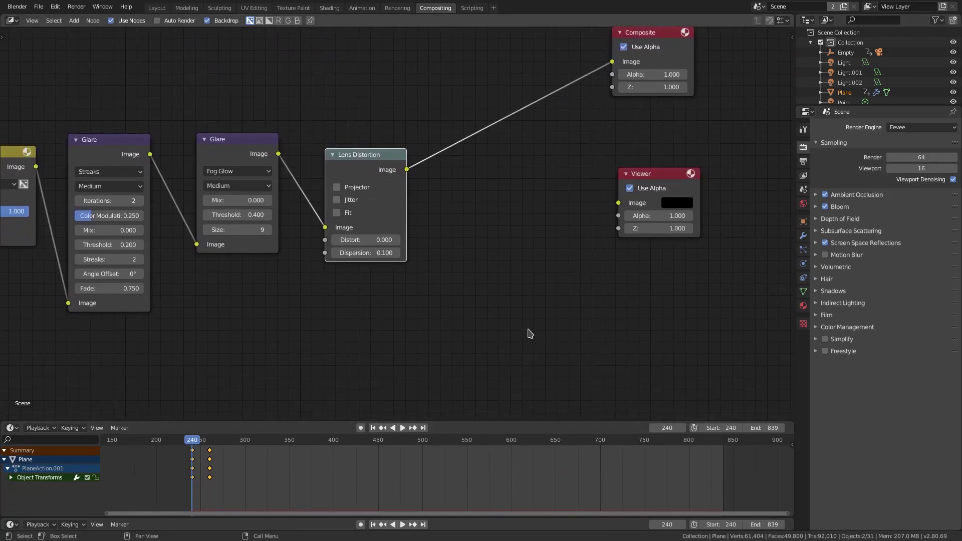
left_click_drag(350, 421, 351, 427)
left_click_drag(2, 424, 276, 401)
left_click(291, 22)
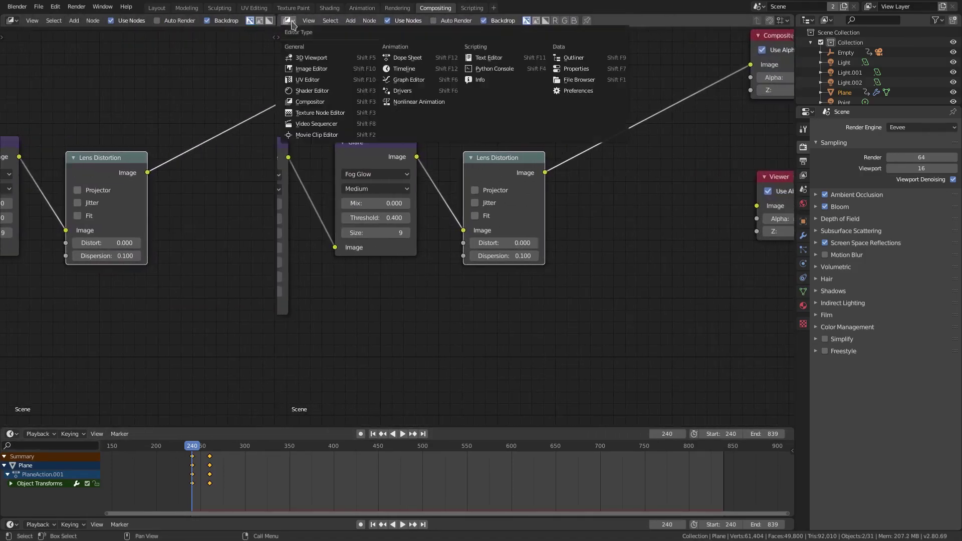
left_click(307, 58)
Show the camera view in the 3D Viewport with overlays and gizmos hidden and LookDev shading enabled.
key("KP_0")
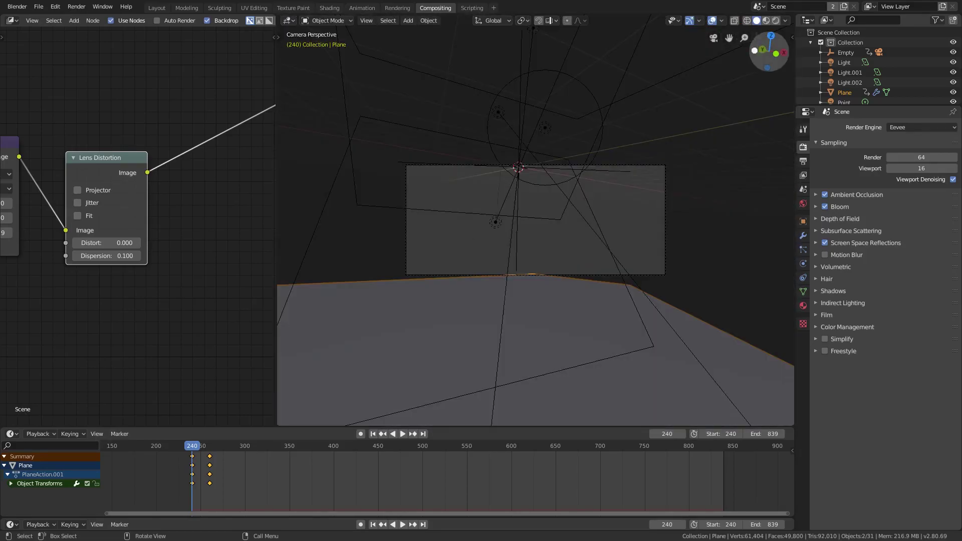
left_click(712, 21)
scroll(639, 258, "up", 2)
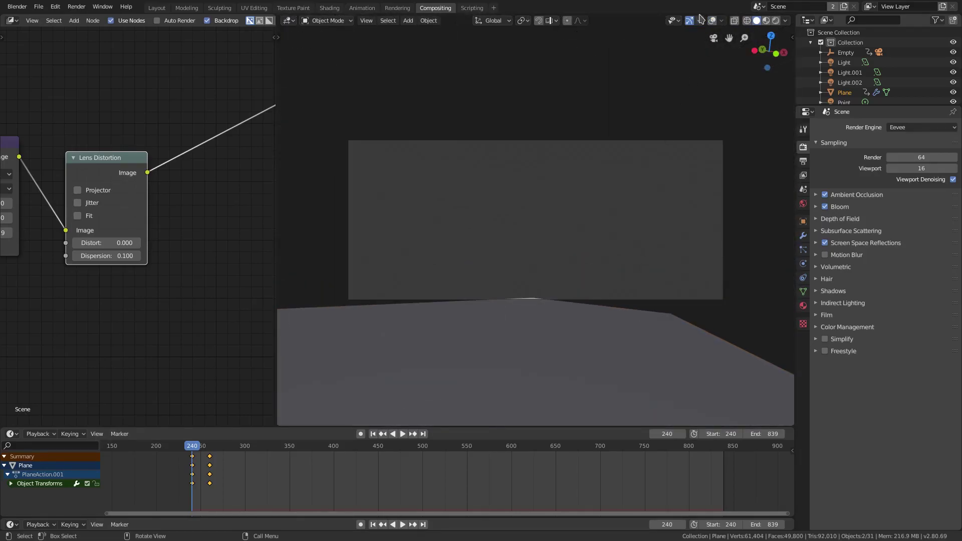
left_click(689, 21)
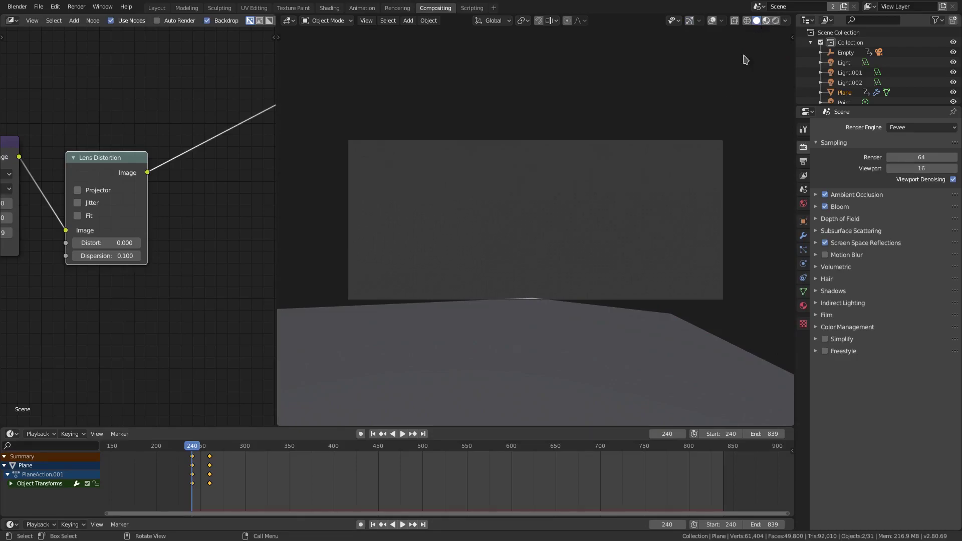
left_click(766, 20)
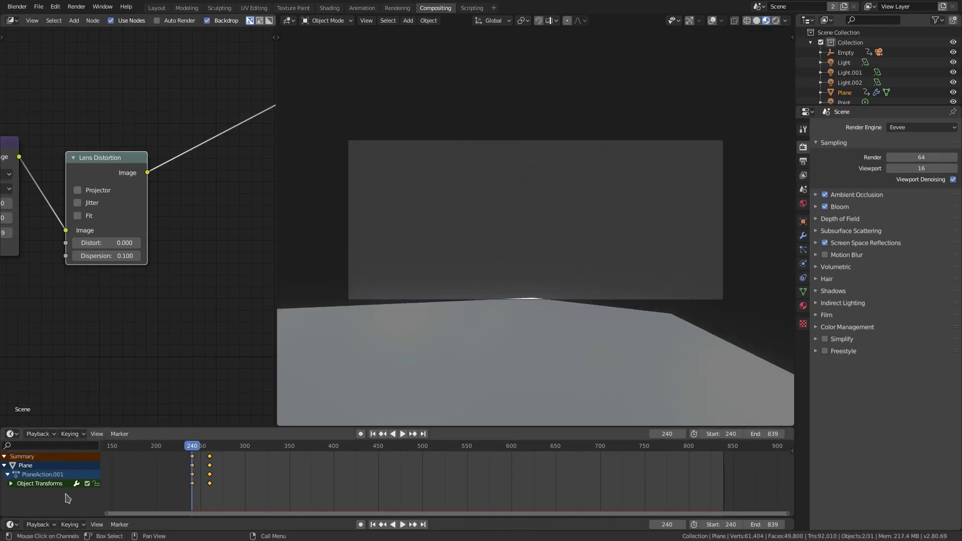
left_click(37, 525)
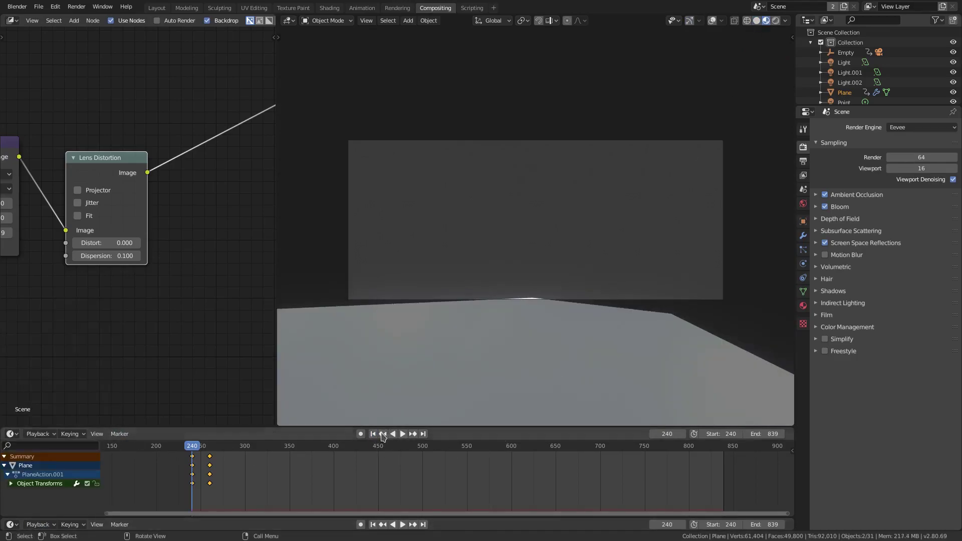
Play the animation through the camera, then turn off the viewport display of the Plane's particle system.
left_click(403, 434)
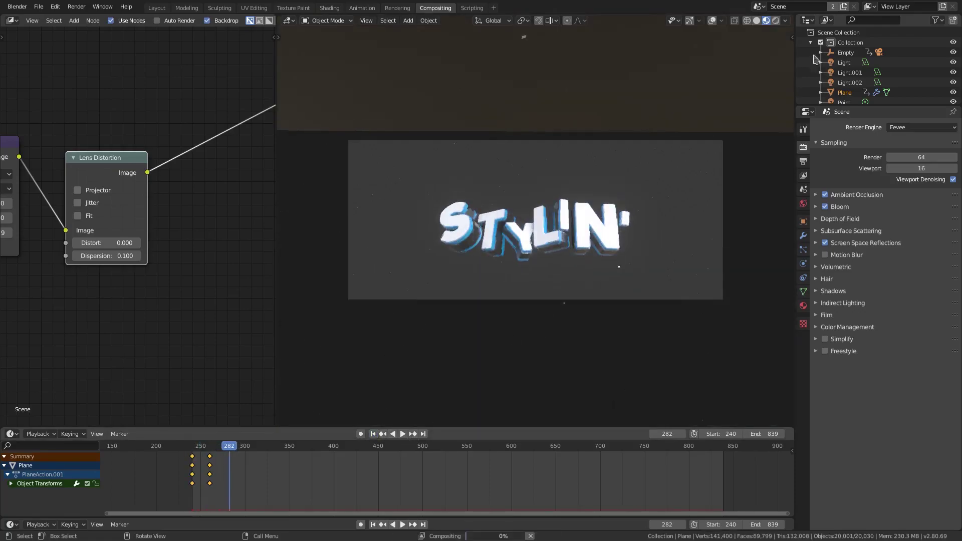
left_click(757, 21)
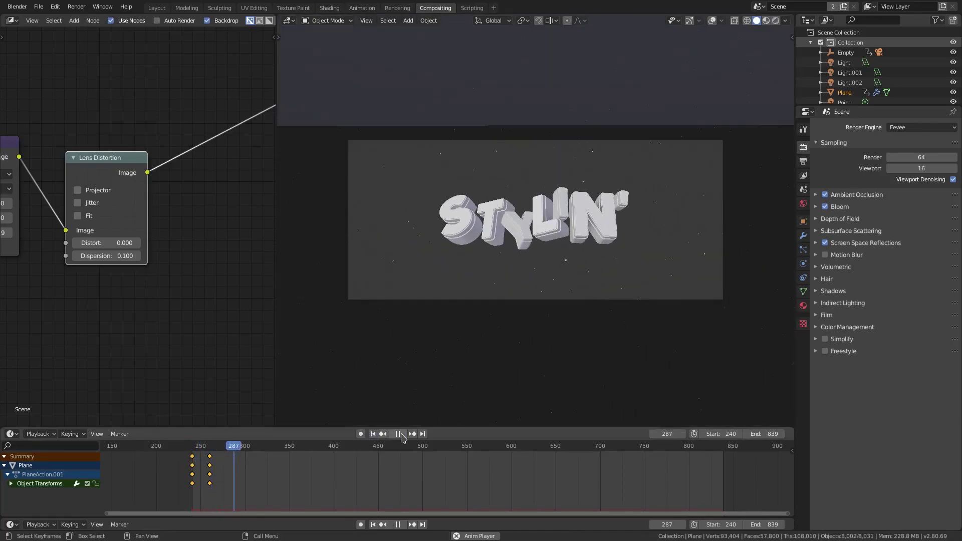
left_click(803, 250)
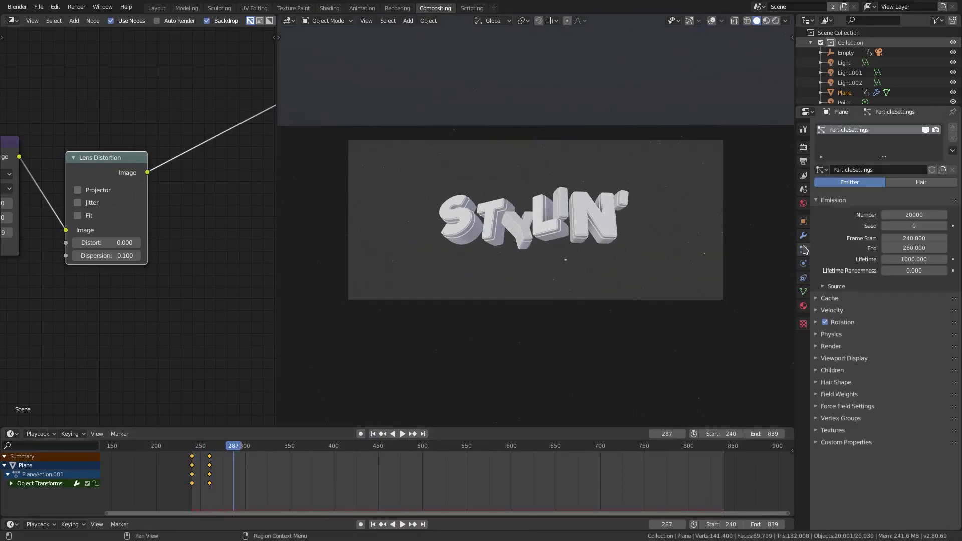
left_click(766, 21)
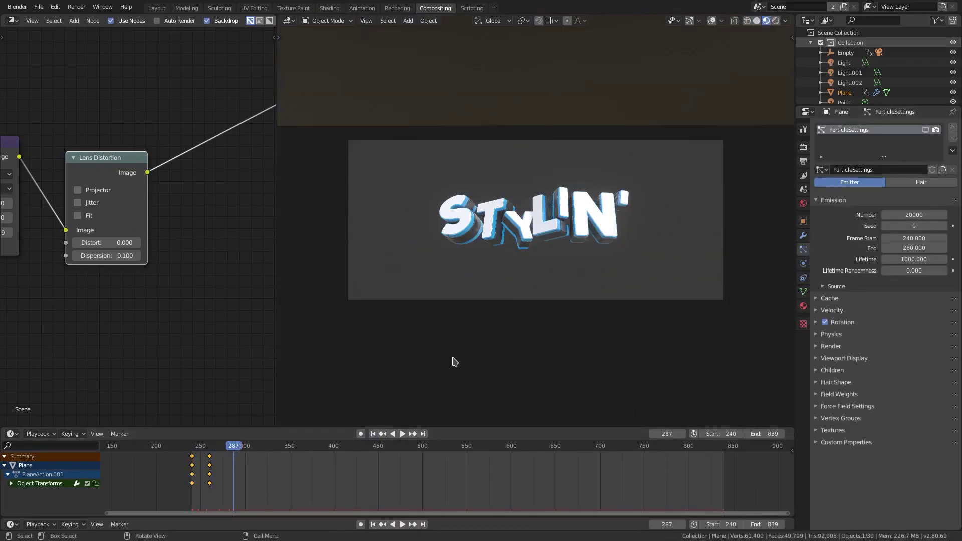
Switch the 3D Viewport to Solid shading and play the animation from its start frame to watch the camera moves.
left_click(373, 434)
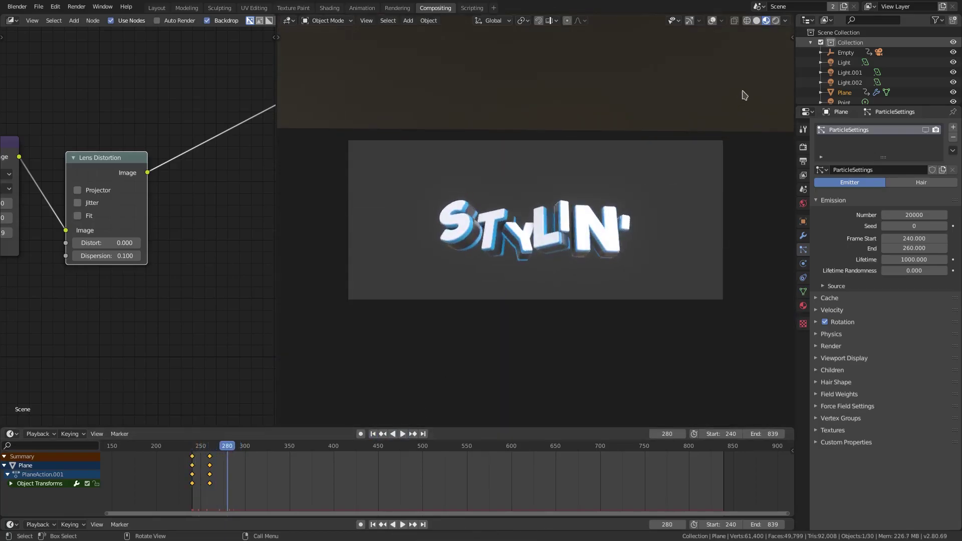
left_click(756, 21)
left_click(373, 434)
left_click(402, 434)
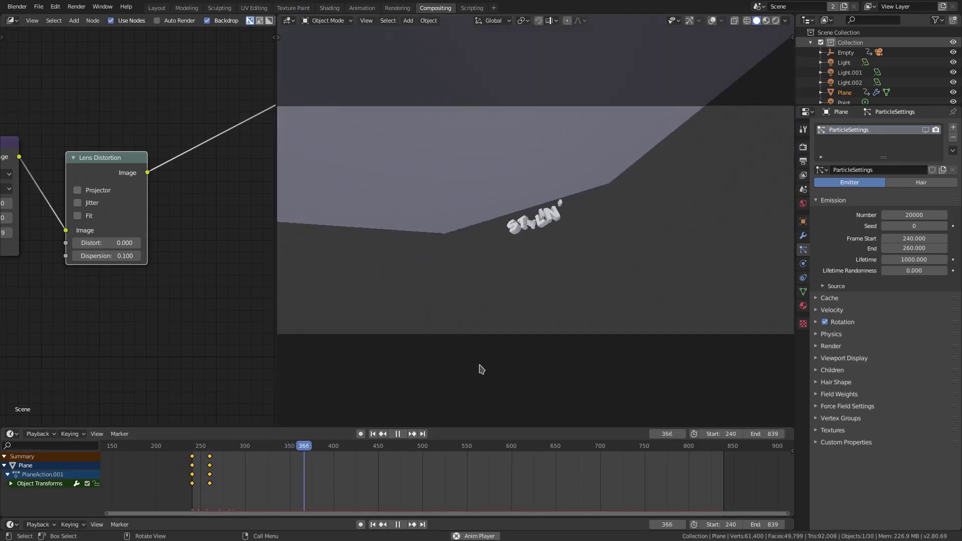
left_click(398, 437)
key("shift+Left")
left_click(403, 435)
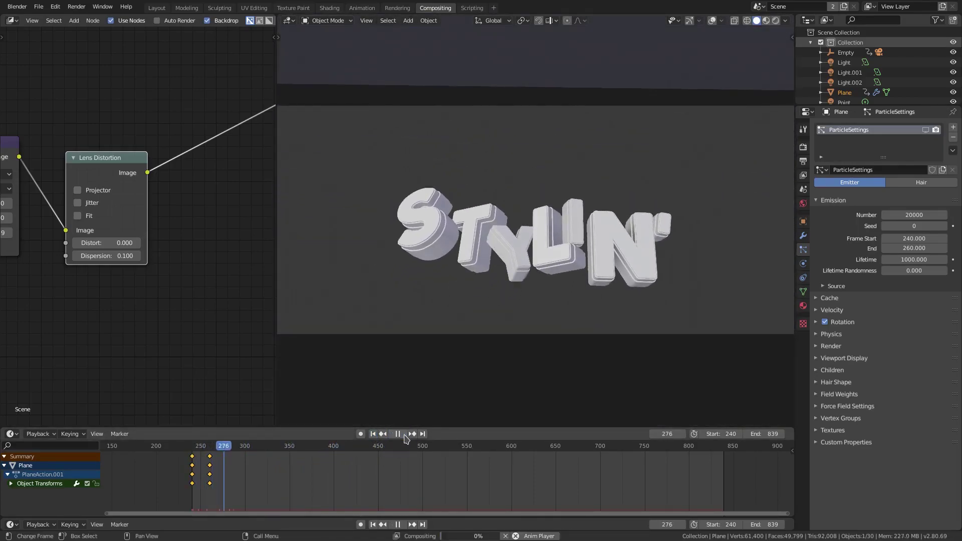
left_click(405, 435)
left_click(405, 436)
left_click(405, 436)
At frame 360, set the Lens Distortion node's Dispersion to 0 and keyframe it.
left_click_drag(320, 453, 297, 452)
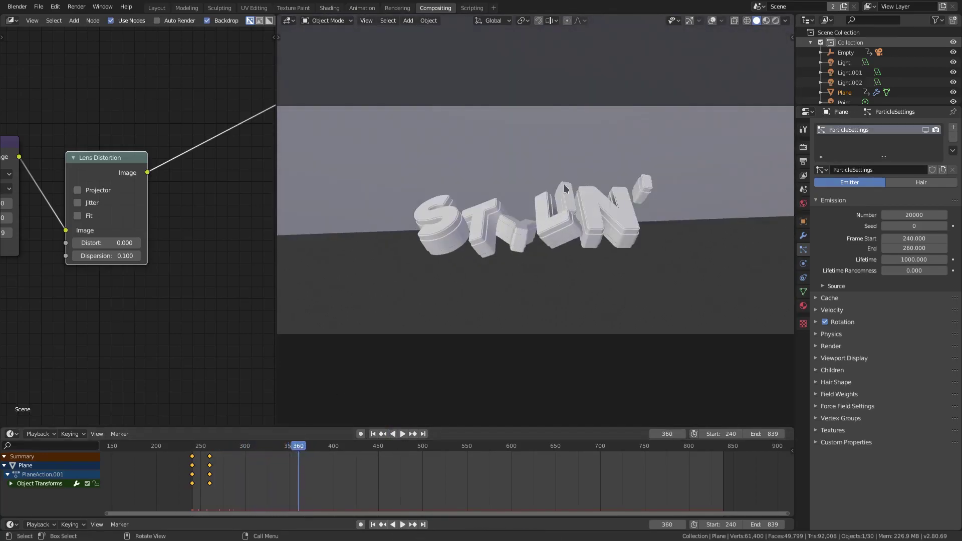
middle_click_drag(128, 315, 232, 329)
key("Left")
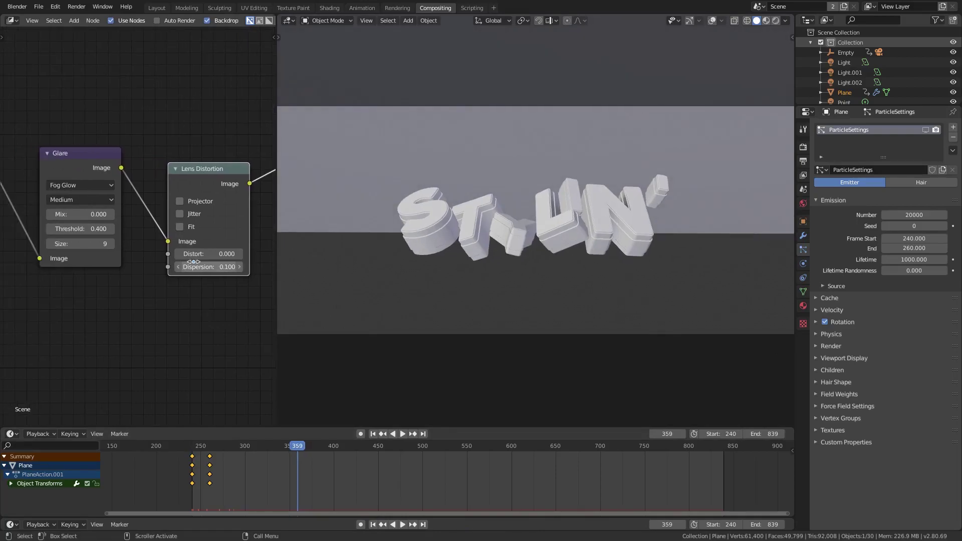
key("Right")
left_click(209, 268)
type("0")
key("Return")
key("i")
Advance to frame 376 and keyframe the Lens Distortion node's Dispersion at 0.100.
key("space")
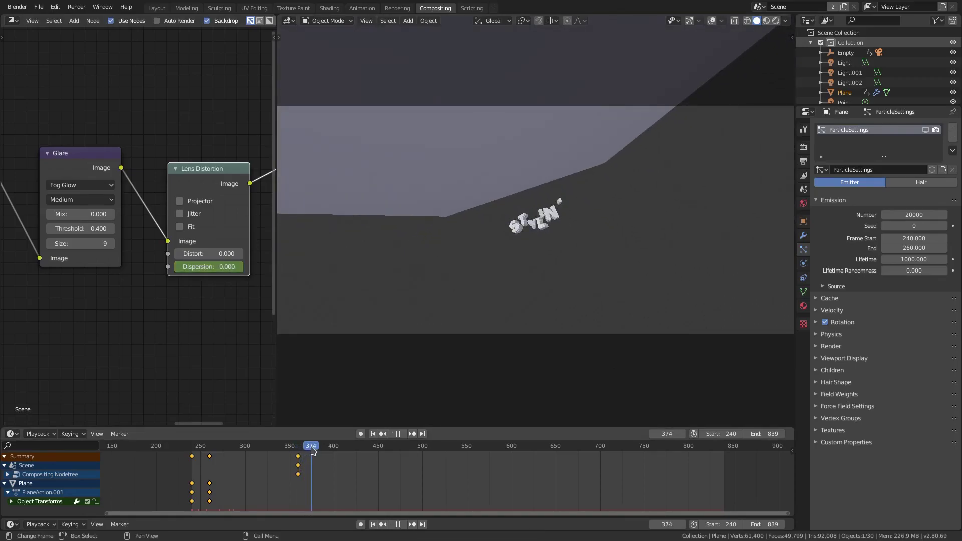
key("space")
left_click(219, 268)
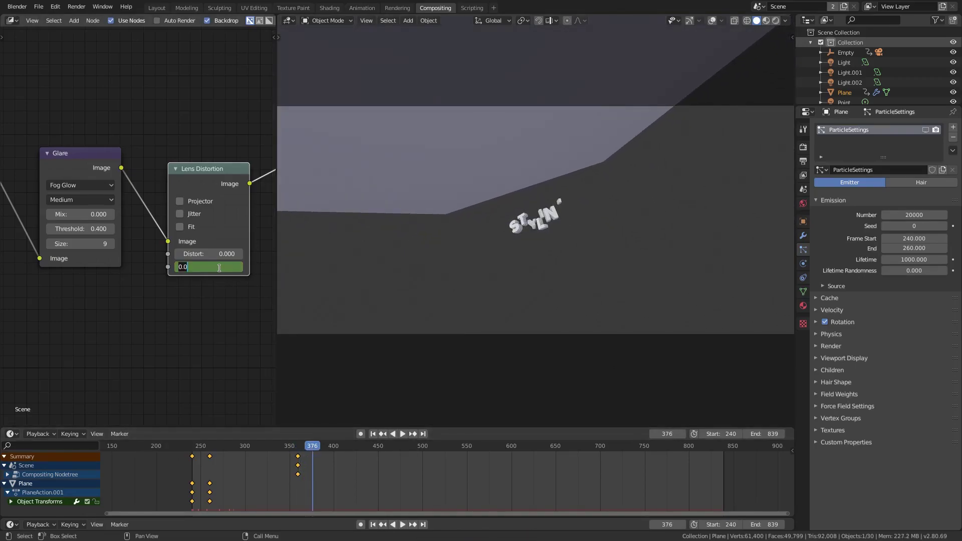
key("Return")
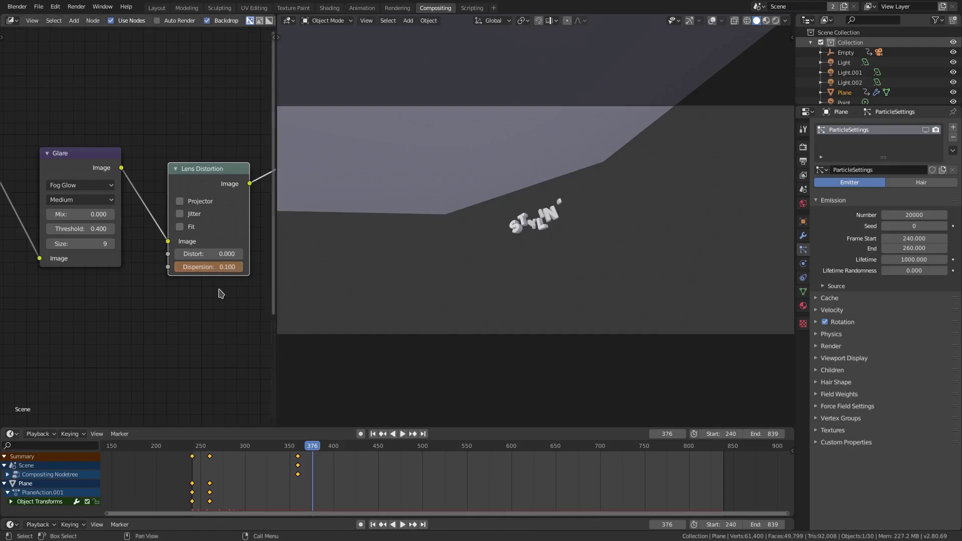
key("i")
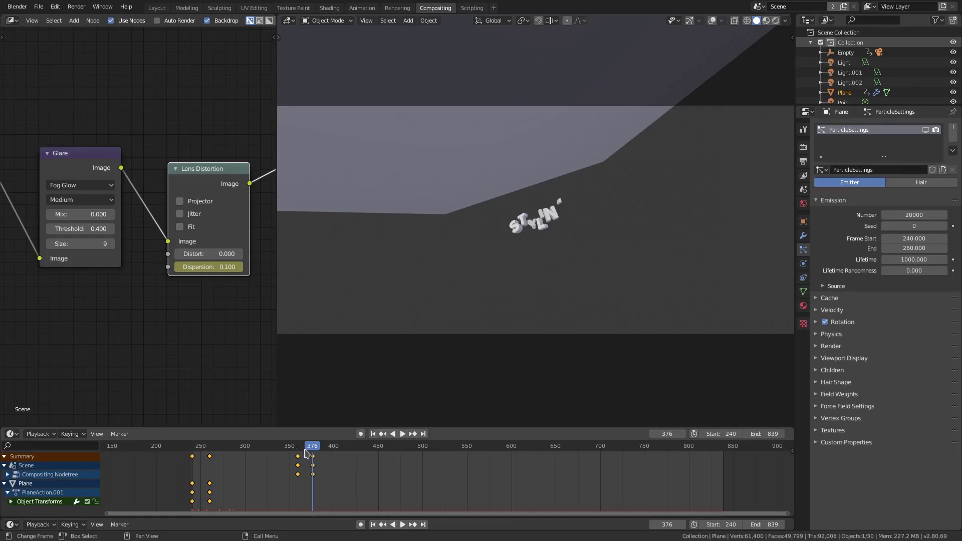
Move to frame 397 and keyframe the Lens Distortion node's Dispersion back at 0.
left_click_drag(318, 446, 331, 451)
left_click(206, 266)
type("0")
key("Return")
key("i")
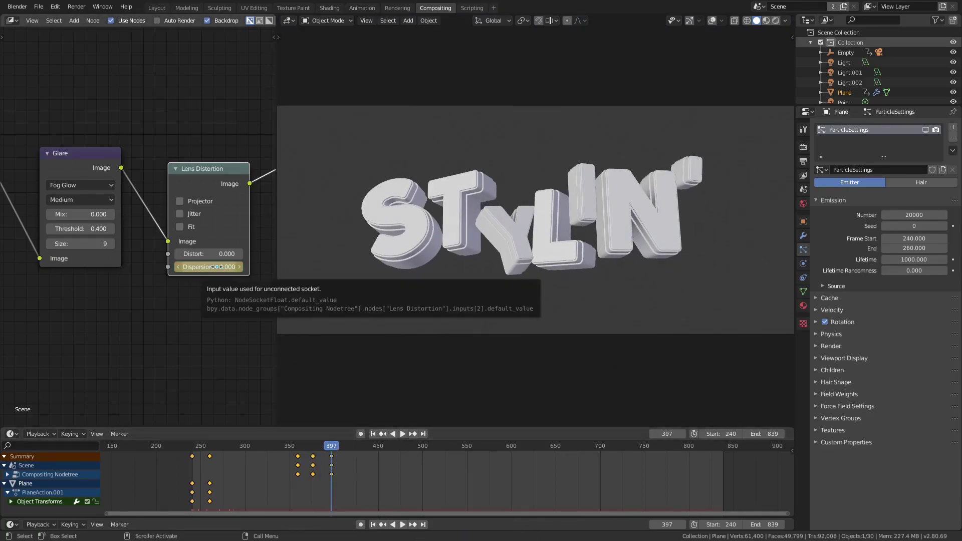
Play the keyframed dispersion from frame 336 and go on to frame 460.
left_click(278, 446)
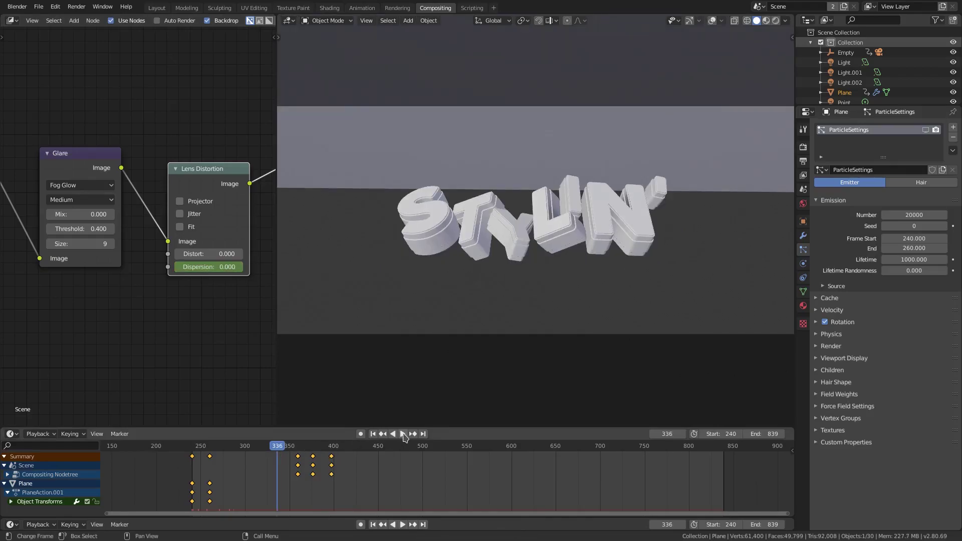
left_click(404, 434)
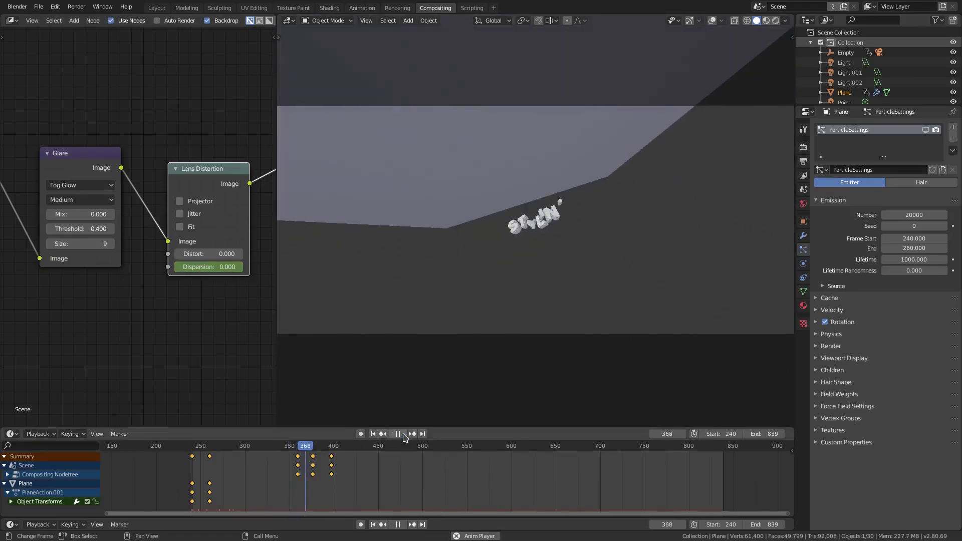
left_click_drag(298, 450, 387, 448)
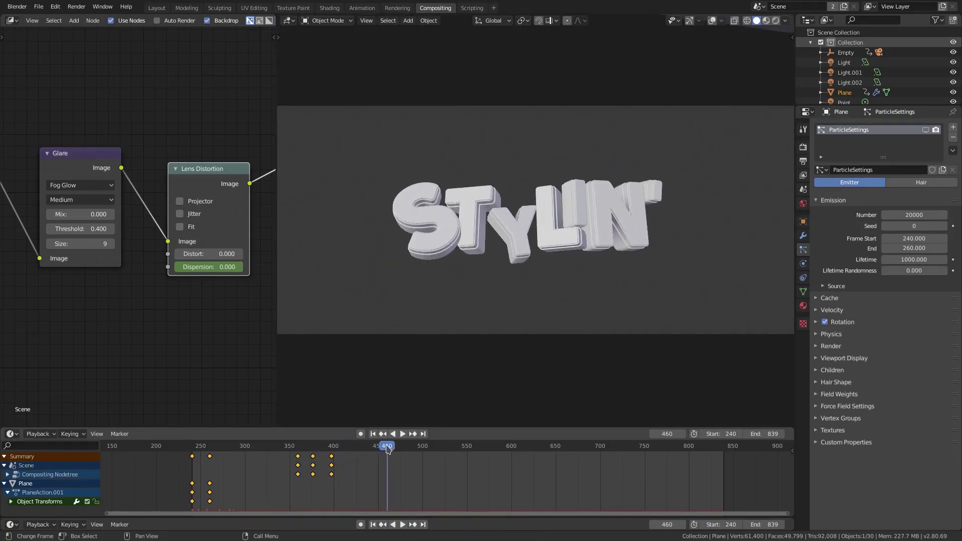
Move the Lens Distortion output link from the Composite node to the Viewer node and render frame 460.
scroll(210, 302, "down", 7)
mouse_move(200, 302)
middle_mouse_down()
mouse_move(219, 309)
mouse_move(207, 315)
middle_mouse_up()
scroll(151, 298, "down", 3)
middle_click_drag(103, 288, 196, 280)
scroll(169, 217, "up", 4)
left_click_drag(195, 129, 199, 218)
middle_click_drag(253, 277, 330, 290)
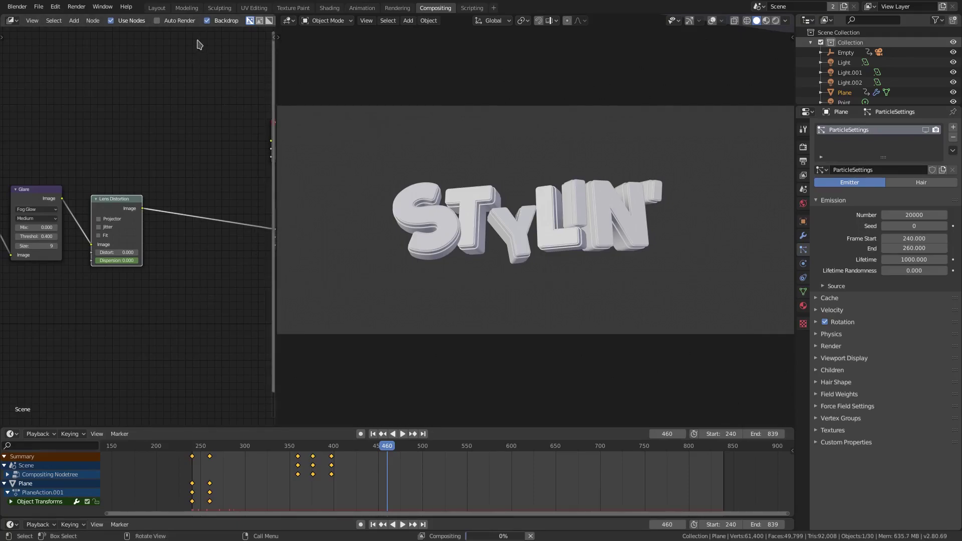
Deselect the nodes and widen the node editor so the whole composited backdrop fits.
scroll(221, 230, "down", 2)
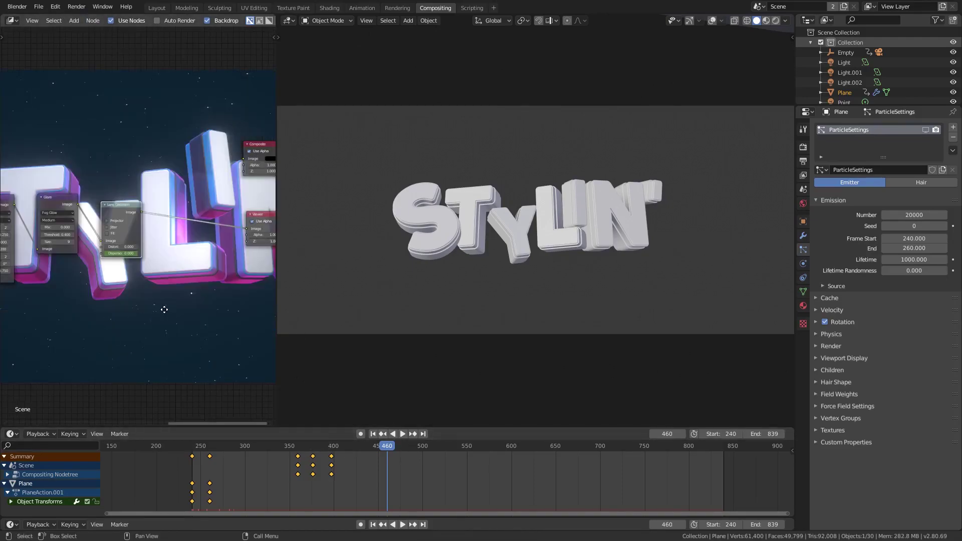
middle_click_drag(150, 309, 226, 309)
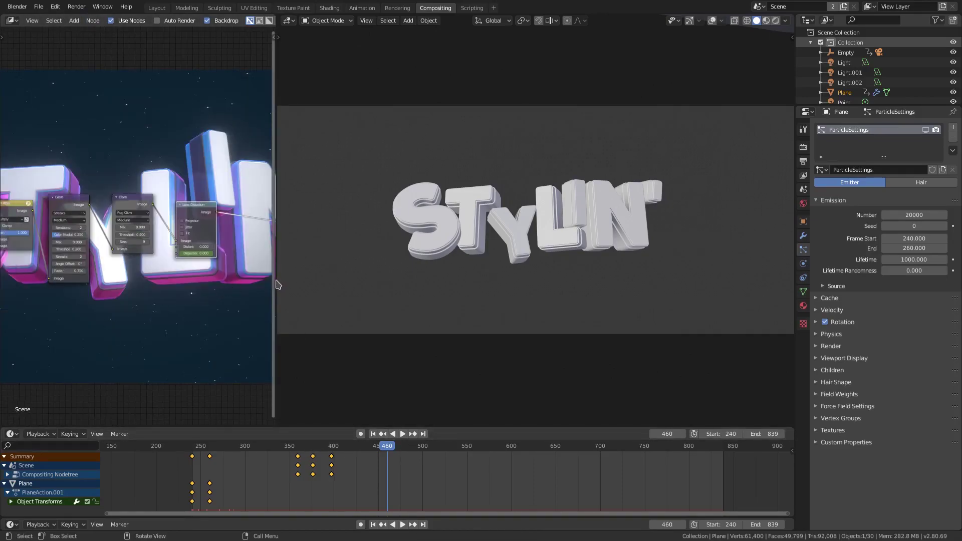
key("alt+a")
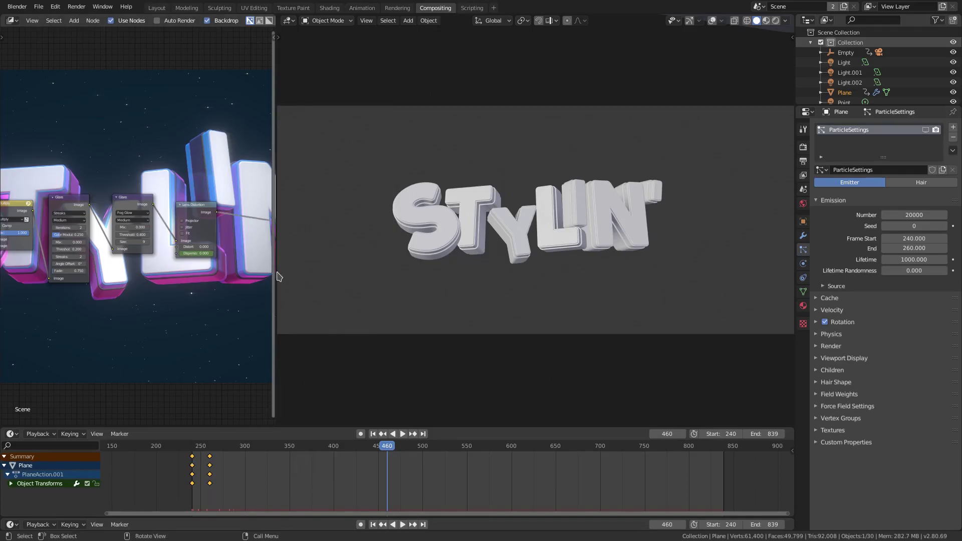
left_click_drag(275, 272, 651, 273)
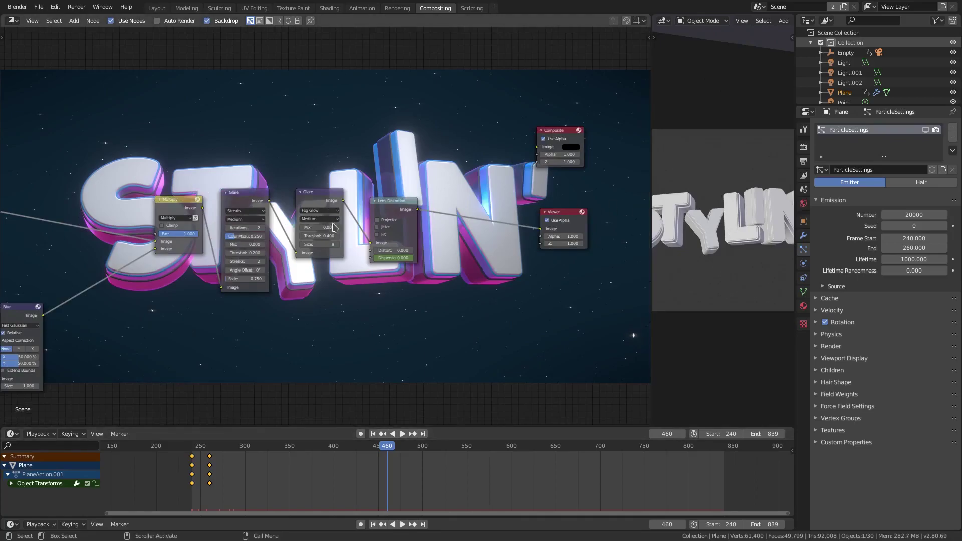
Select the Lens Distortion node and examine its dispersion on the backdrop at frames 369 and 376.
left_click(401, 207)
left_click(306, 446)
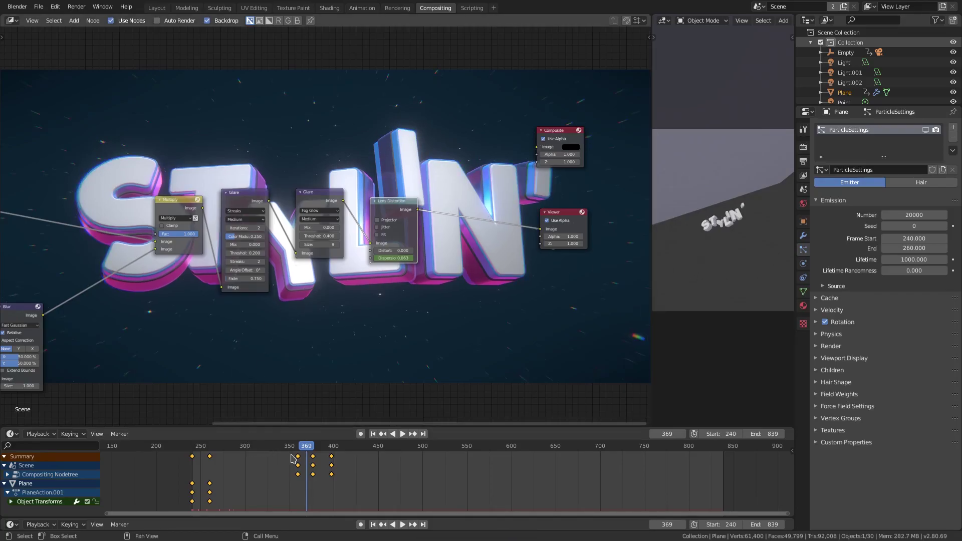
left_click(314, 455)
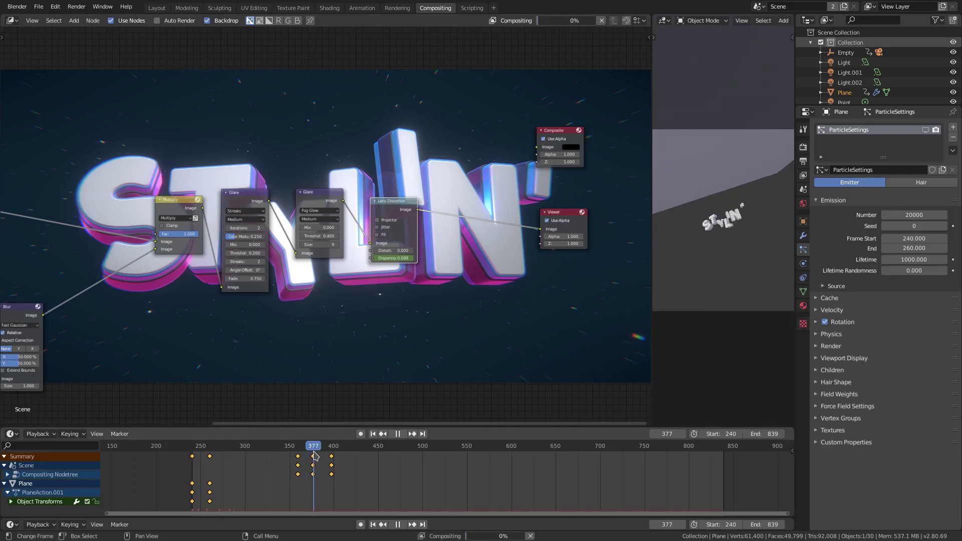
left_click(312, 452)
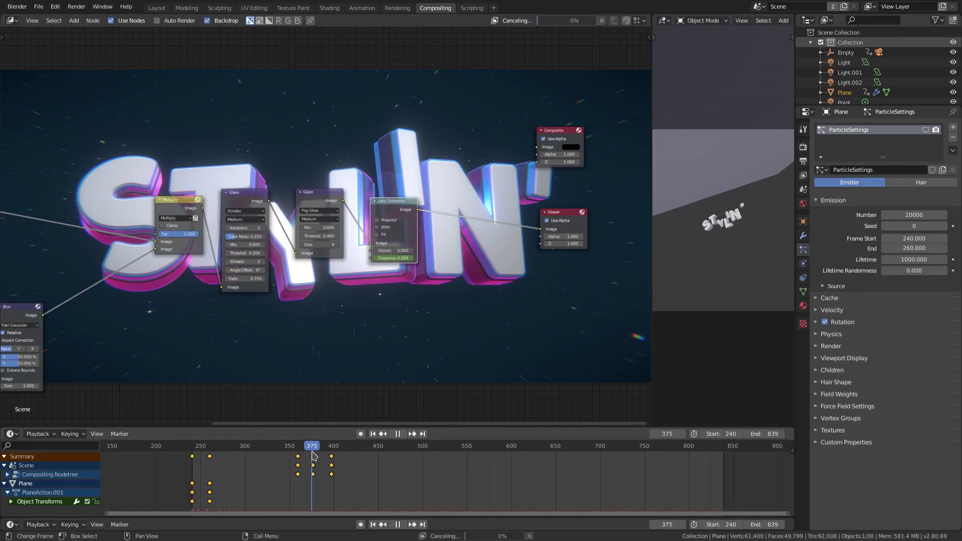
key("Right")
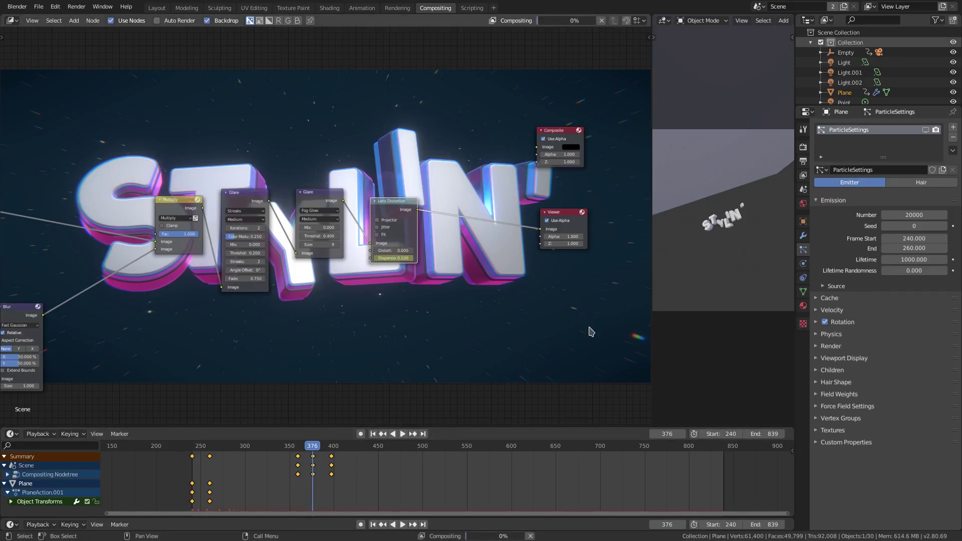
Reconnect the Multiply node's incoming image link directly to the Lens Distortion node and preview the effect at frame 389.
left_click_drag(155, 242, 370, 243)
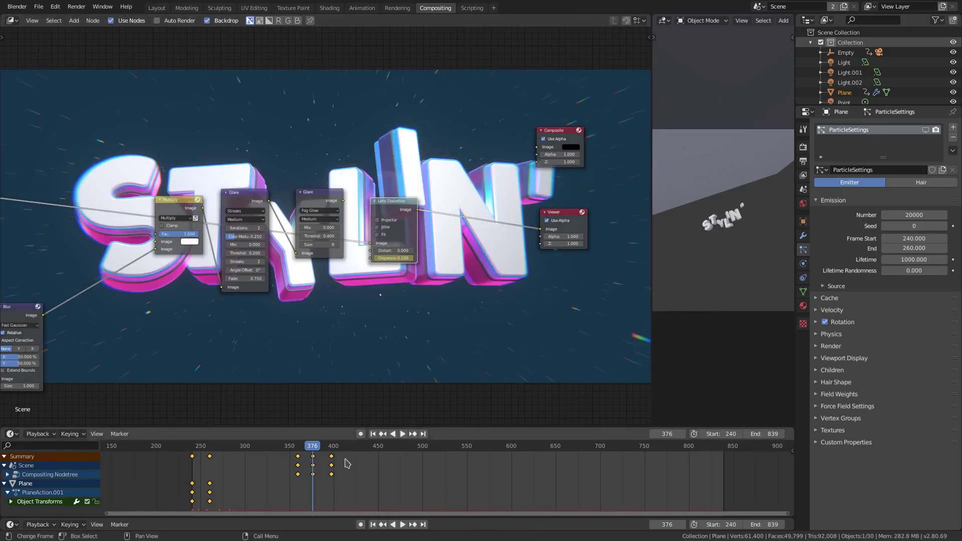
left_click(324, 455)
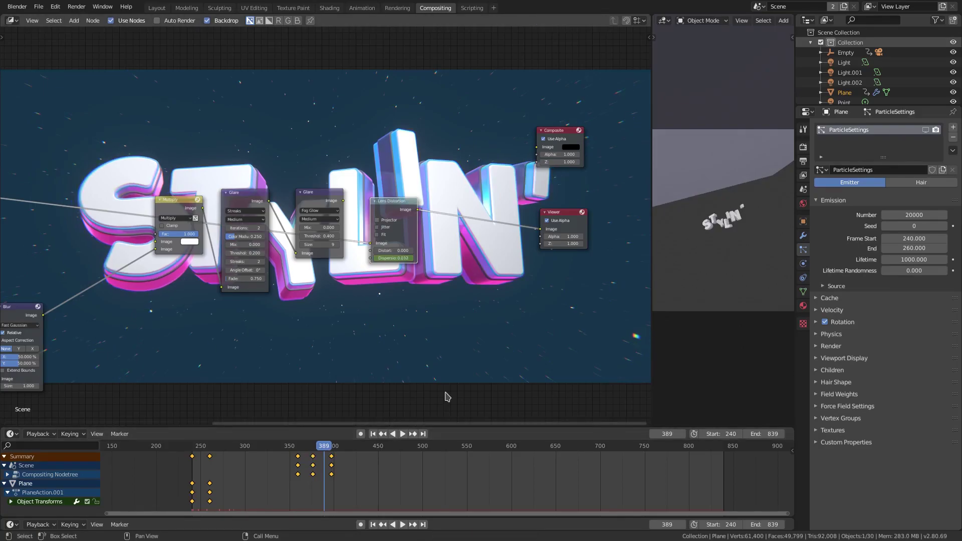
key("alt+a")
Narrow the node editor again and move the Lens Distortion output link from the Viewer to the Composite node.
left_click(652, 326)
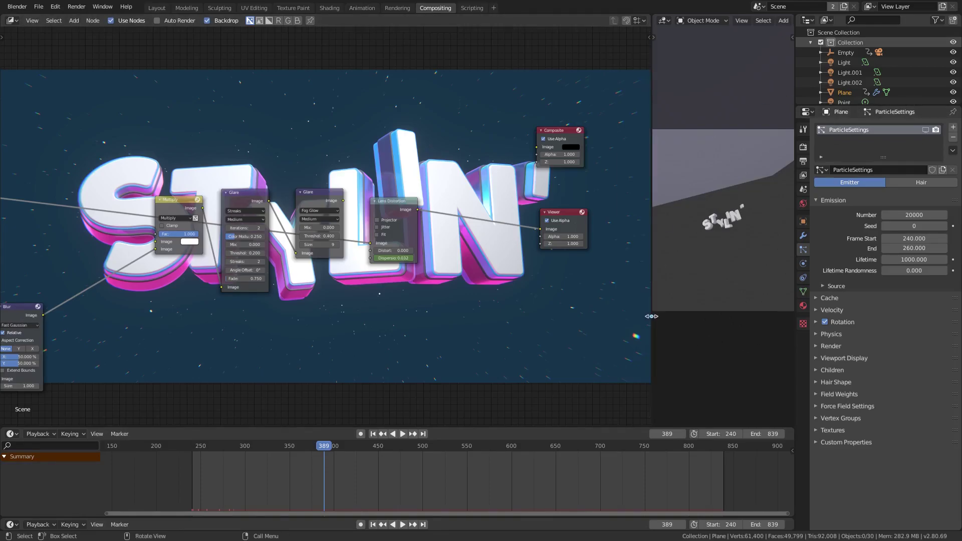
left_click_drag(651, 316, 369, 316)
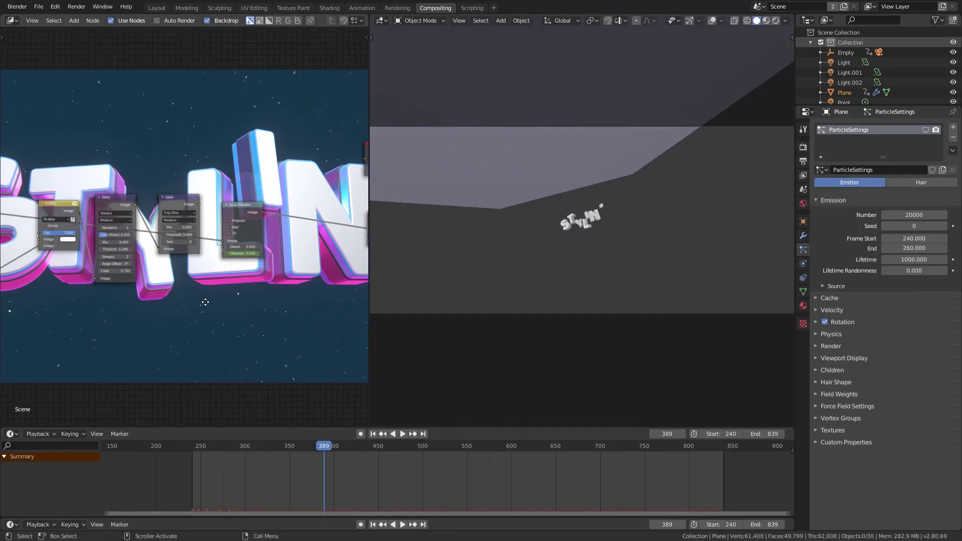
middle_click_drag(205, 302, 187, 303)
left_click_drag(244, 212, 347, 158)
middle_click_drag(327, 314, 196, 314)
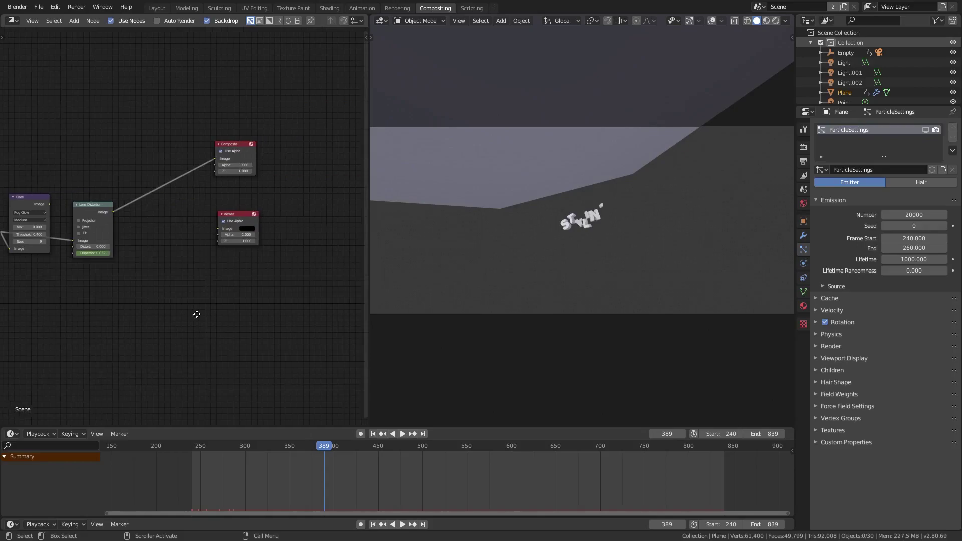
scroll(222, 317, "up", 2)
Select the Lens Distortion node to show its keyframes and play the animation onward from frame 393.
left_click(66, 203)
scroll(210, 341, "up", 1)
middle_click_drag(324, 476, 271, 451)
left_click_drag(271, 451, 274, 451)
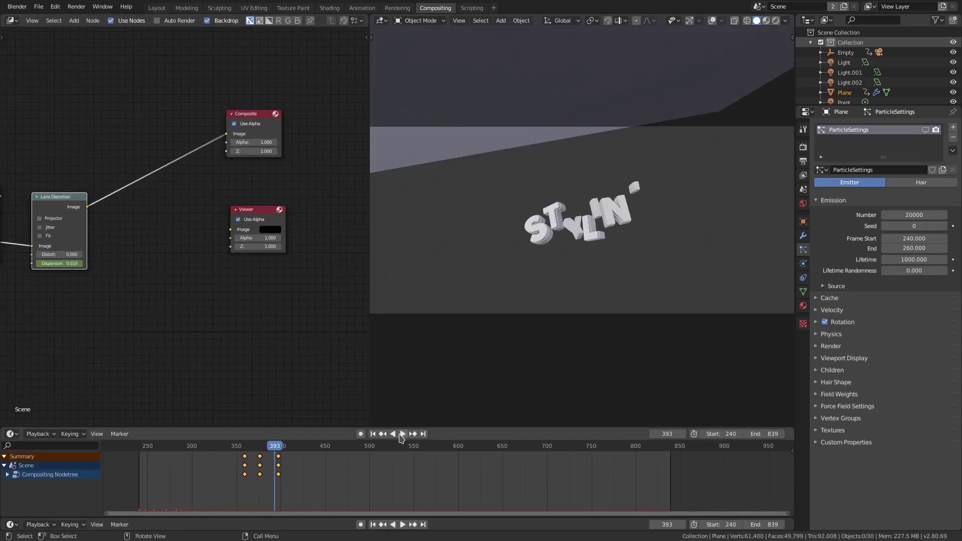
left_click(403, 434)
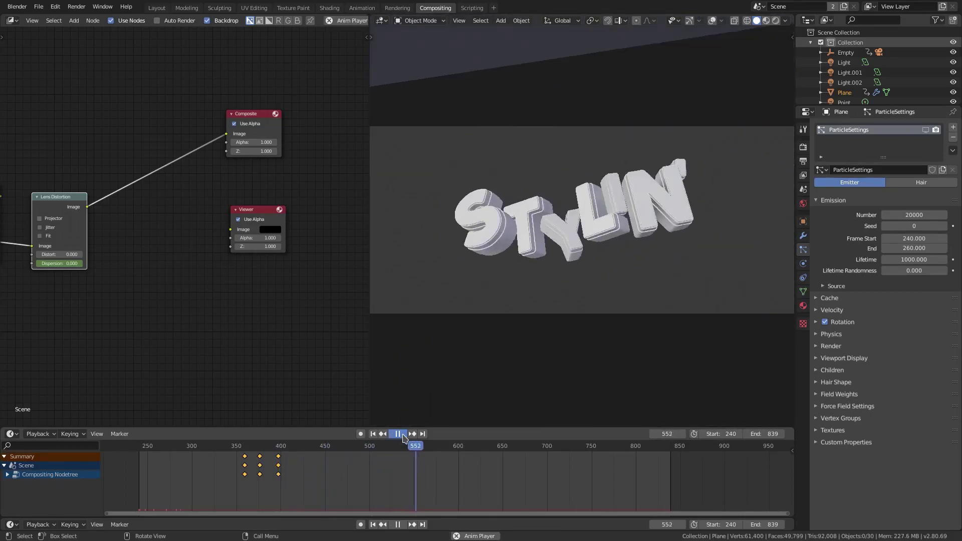
left_click(400, 434)
Scrub back to frame 515 at the camera spin and keyframe the Lens Distortion node's Dispersion at 0.
left_click_drag(384, 449, 411, 512)
left_click(380, 448)
key("space")
mouse_move(370, 446)
left_mouse_down()
mouse_move(361, 446)
mouse_move(384, 447)
left_mouse_up()
left_click(383, 448)
key("space")
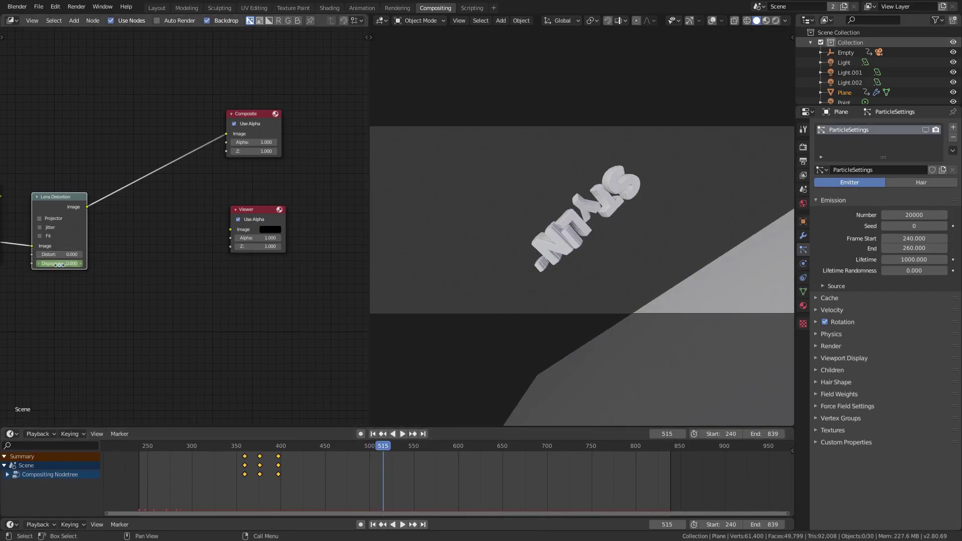
key("i")
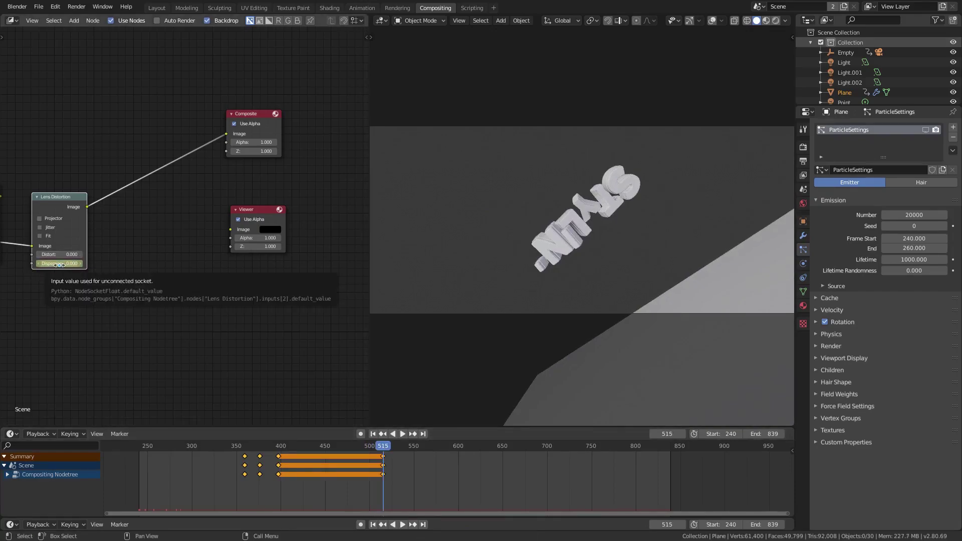
Advance the animation from frame 515 to frame 535 and keyframe the Lens Distortion node's Dispersion at 0.1.
key("Right")
key("Right")
key("Right")
key("Right")
key("Right")
key("Right")
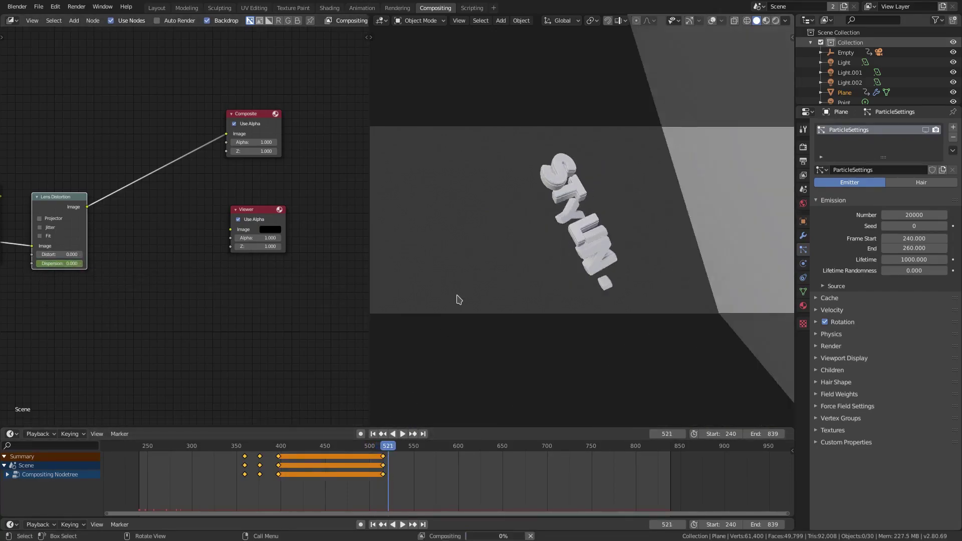
key("Right")
key("Right")
key("Right")
key("Right")
key("Right")
key("Right")
key("Right")
key("Right")
key("Right")
key("Right")
key("Right")
key("Right")
key("Right")
key("Right")
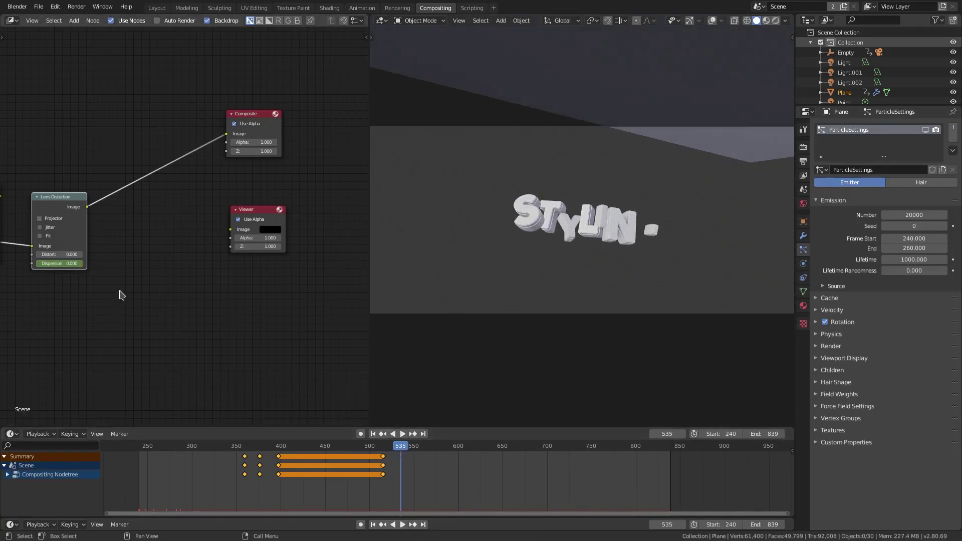
left_click(61, 263)
type("0.1")
key("Return")
key("i")
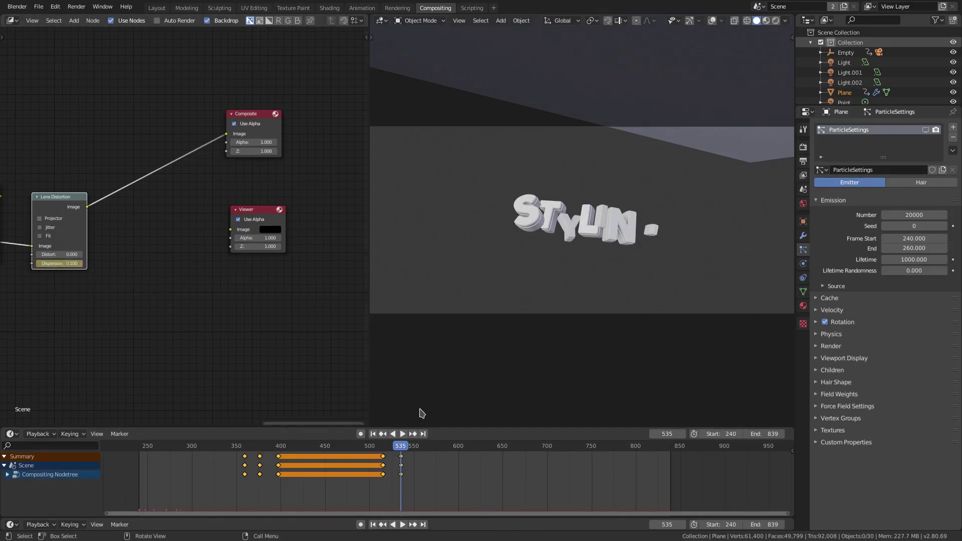
Move the frame 535 Dispersion keyframe earlier to frame 528, matching the end of the camera spin.
left_click_drag(400, 448, 395, 511)
left_click(401, 474)
key("g")
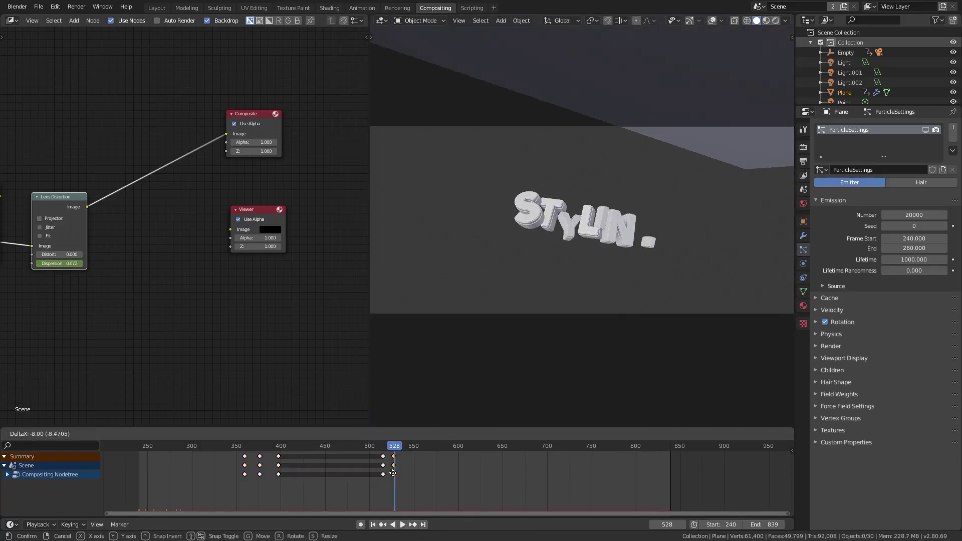
left_click(394, 473)
Shift the Dispersion keyframe at frame 515 earlier to about frame 511 and go to frame 516.
left_click_drag(383, 449, 395, 455)
left_click(383, 465)
scroll(439, 478, "up", 5)
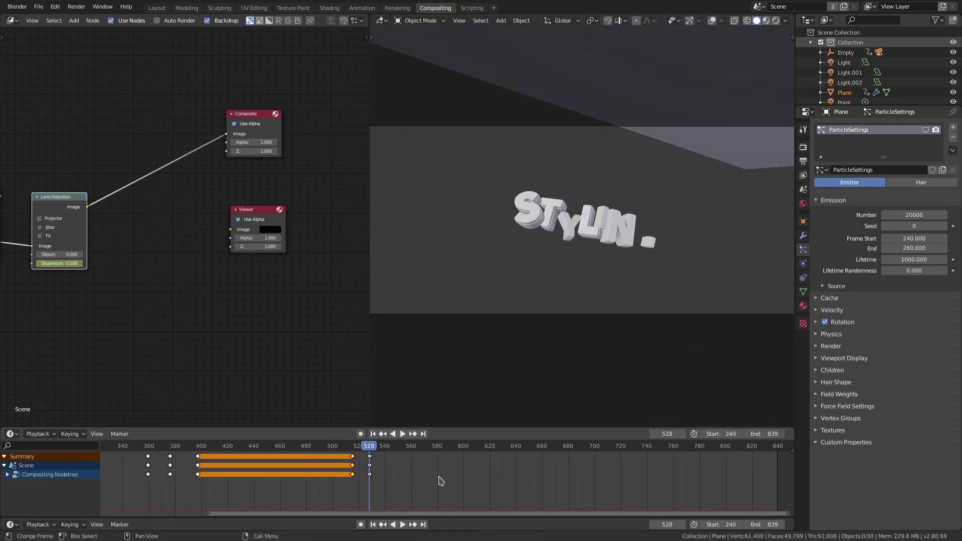
scroll(441, 482, "up", 7)
middle_click_drag(291, 478, 349, 471)
key("g")
left_click(332, 473)
left_click_drag(321, 453, 346, 454)
left_click_drag(326, 465, 335, 465)
Keyframe the Lens Distortion node's Dispersion at 0.1 on frame 516 and back at 0 on frame 535.
left_click(63, 264)
type("0.1")
key("Return")
key("i")
left_click_drag(347, 448, 389, 452)
key("BackSpace")
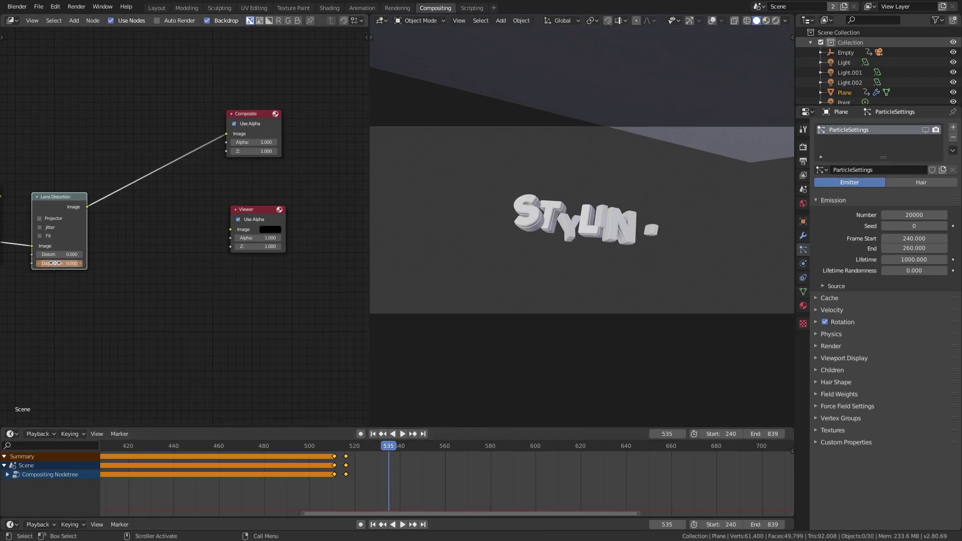
Scrub ahead past frame 535 to frame 723 to look for the next fast camera move.
middle_click_drag(369, 468, 135, 469)
mouse_move(163, 451)
left_mouse_down()
mouse_move(209, 454)
mouse_move(164, 454)
left_mouse_up()
left_click_drag(575, 481, 582, 482)
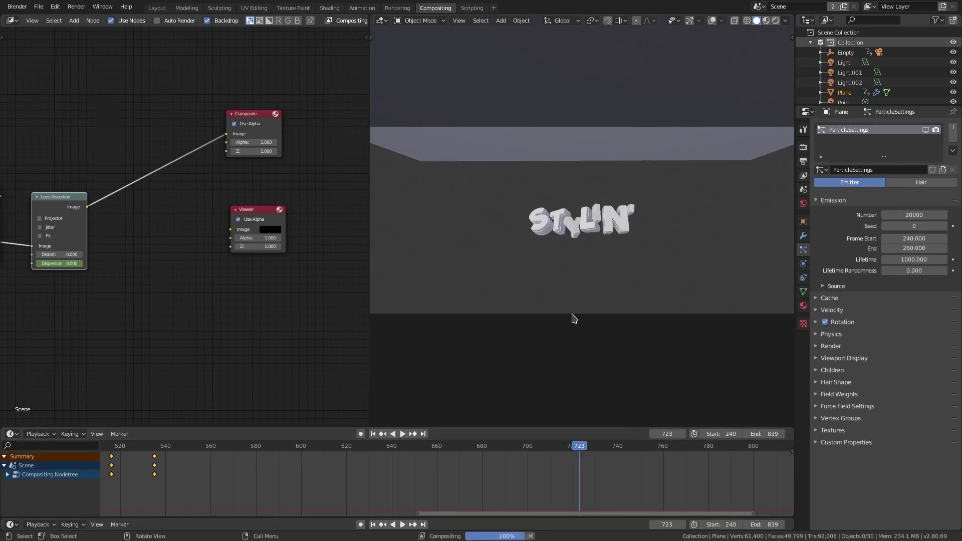